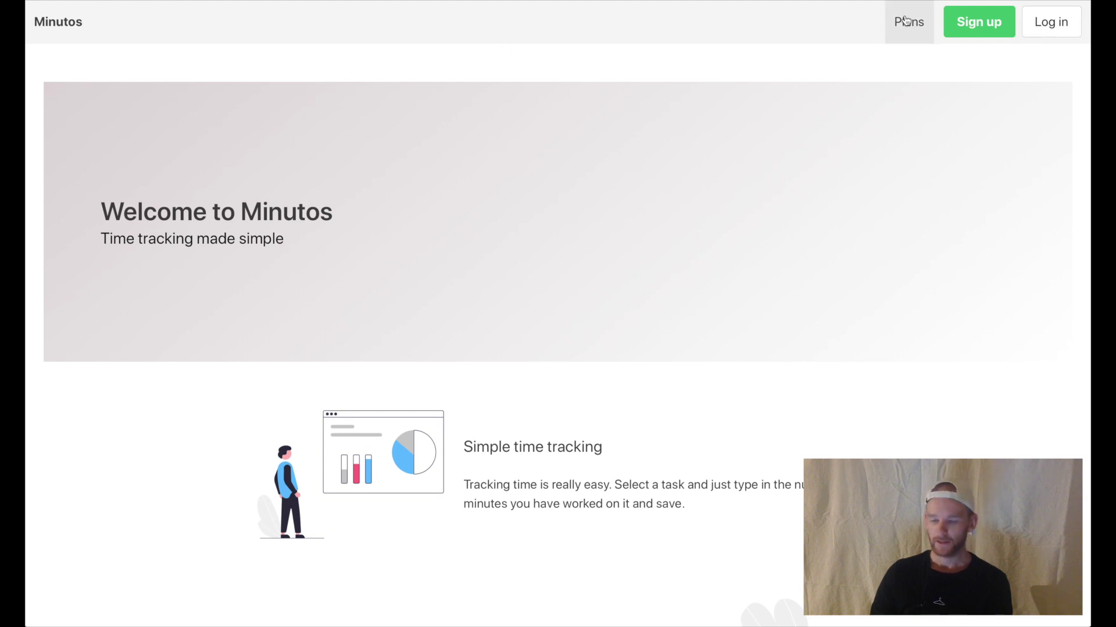
- Scroll through the Plans page to compare the tiers, from Free at $0 to Pro at $10/month
{"action": "scroll", "coordinate": [866, 206], "scroll_direction": "down", "scroll_amount": 1}
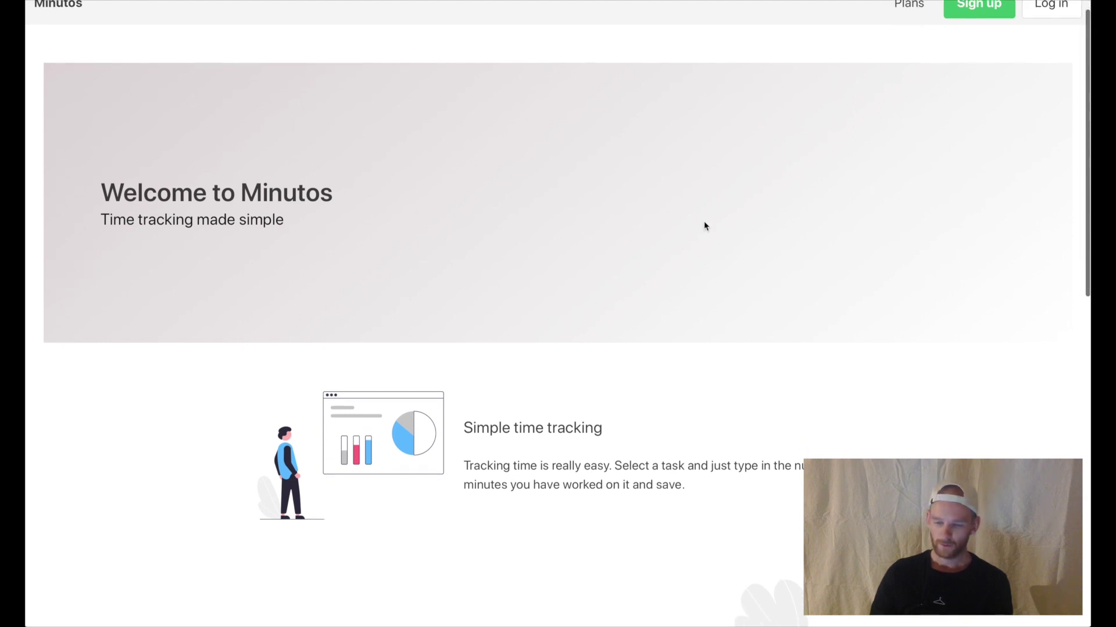
{"action": "scroll", "coordinate": [204, 174], "scroll_direction": "down", "scroll_amount": 3}
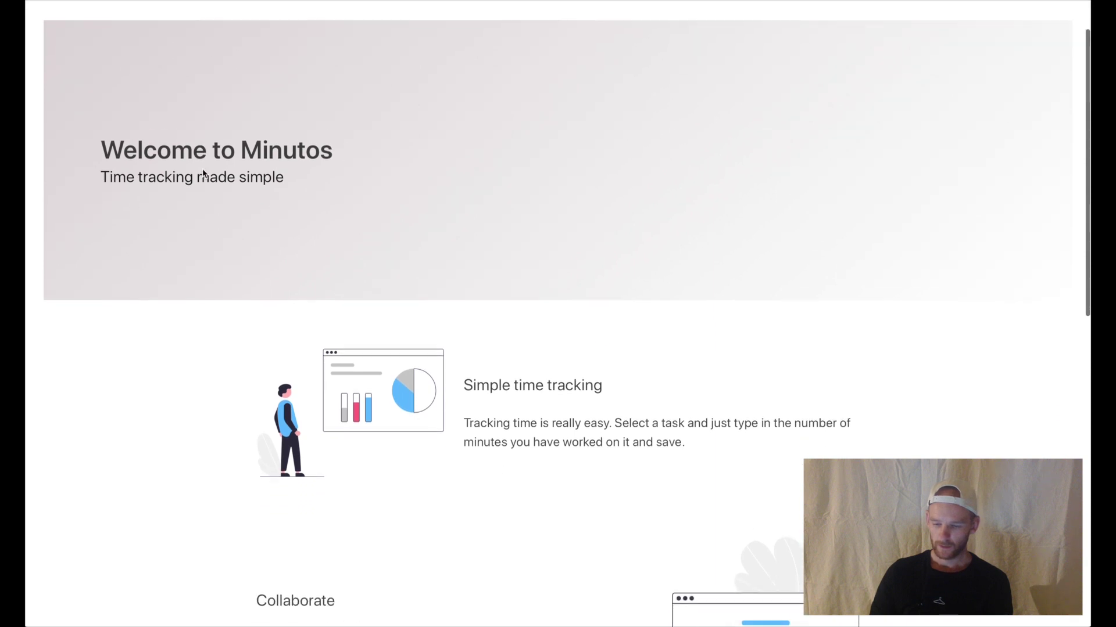
{"action": "scroll", "coordinate": [264, 298], "scroll_direction": "down", "scroll_amount": 7}
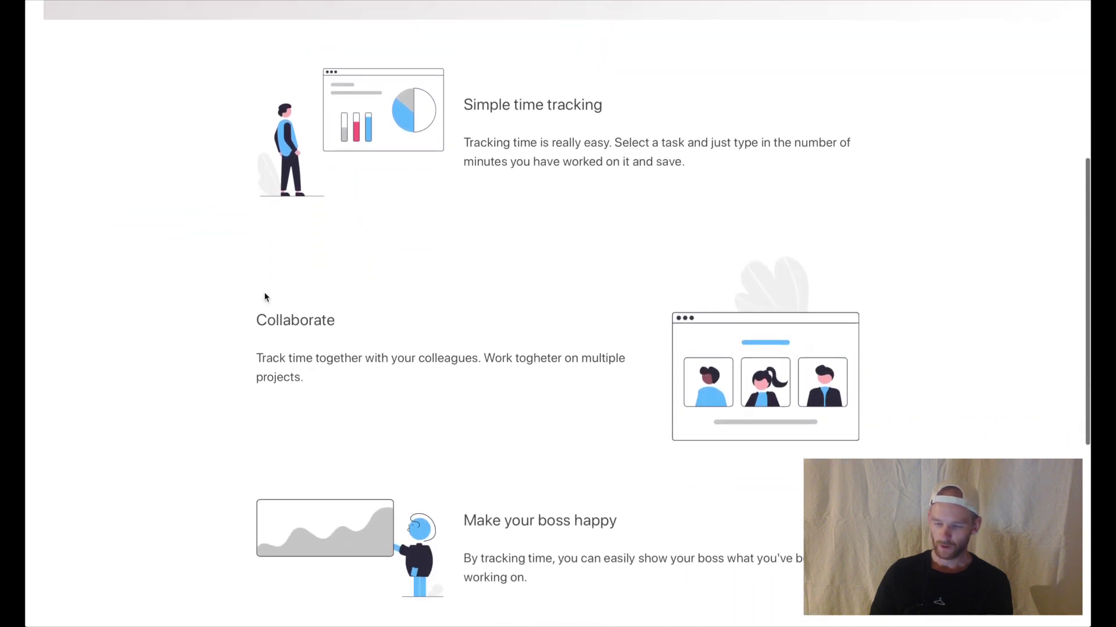
{"action": "scroll", "coordinate": [264, 298], "scroll_direction": "down", "scroll_amount": 5}
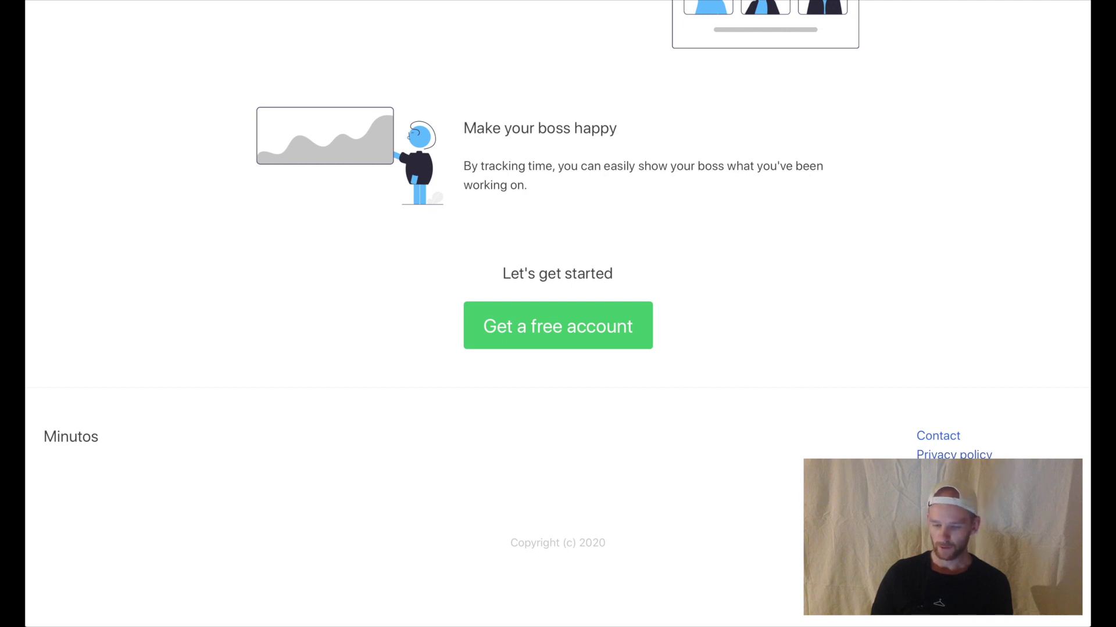
{"action": "scroll", "coordinate": [715, 453], "scroll_direction": "up", "scroll_amount": 15}
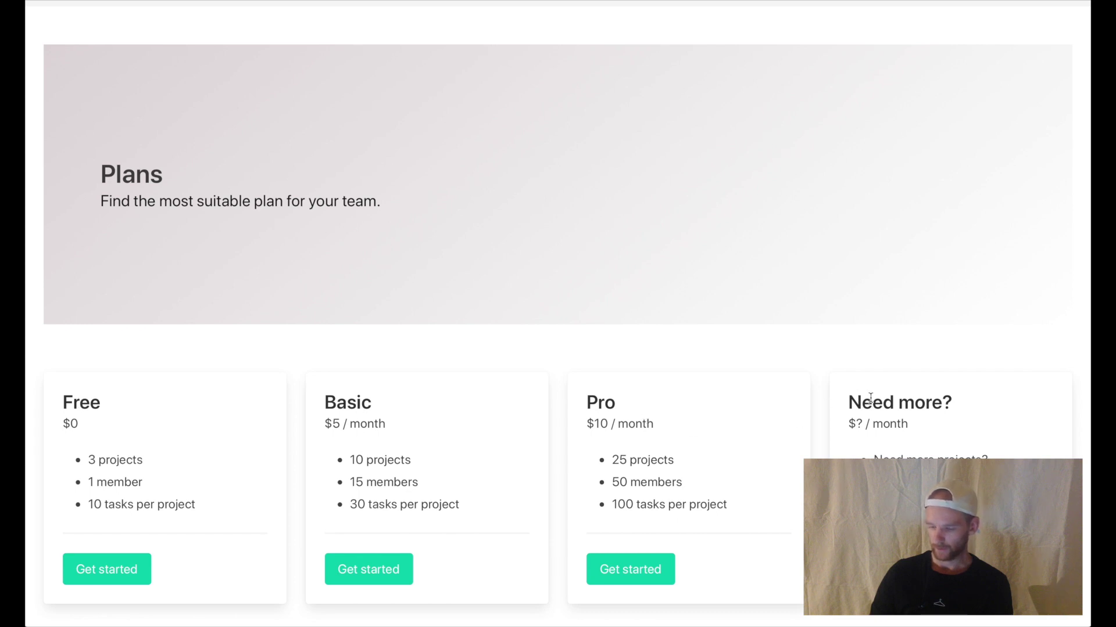
{"action": "scroll", "coordinate": [996, 96], "scroll_direction": "up", "scroll_amount": 1}
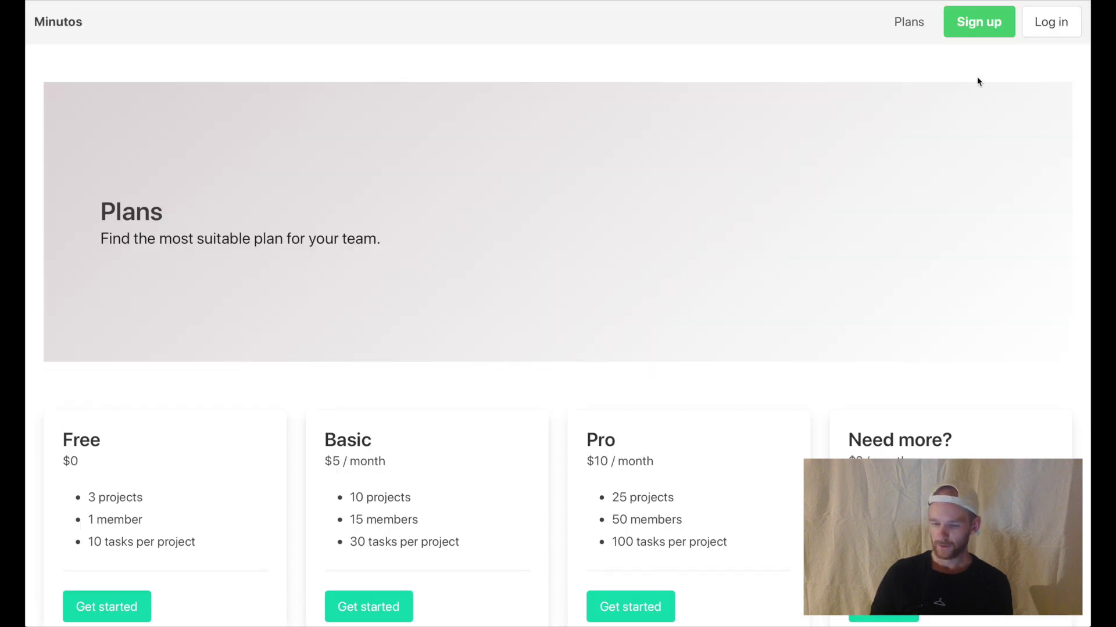
- Open the Sign up page and scroll through the registration form
{"action": "left_click", "coordinate": [983, 26]}
{"action": "scroll", "coordinate": [532, 286], "scroll_direction": "down", "scroll_amount": 1}
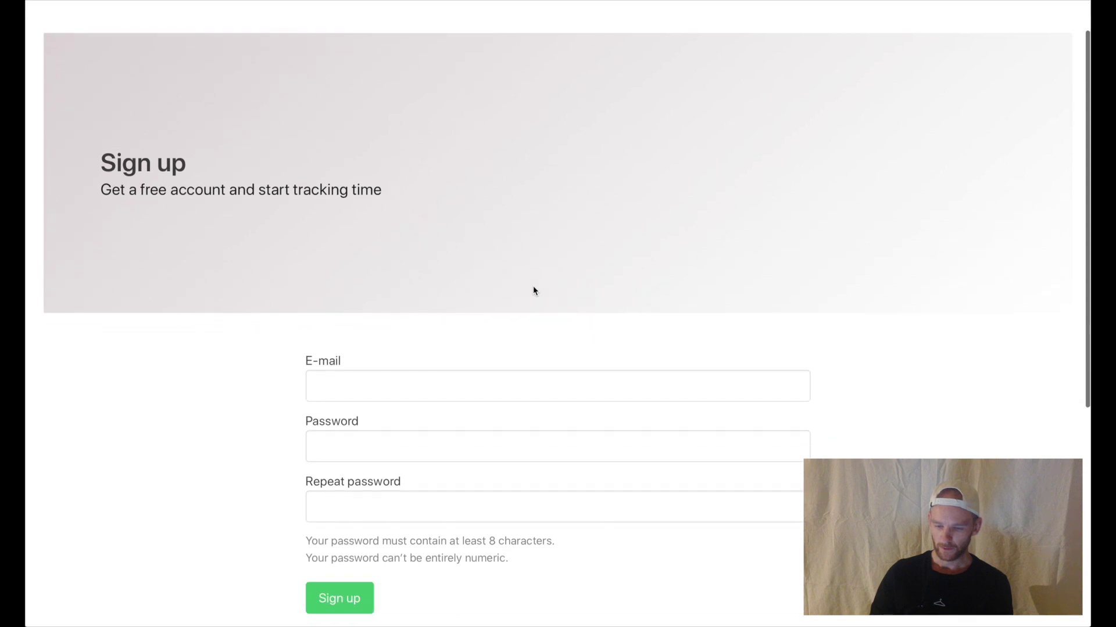
{"action": "scroll", "coordinate": [496, 279], "scroll_direction": "down", "scroll_amount": 1}
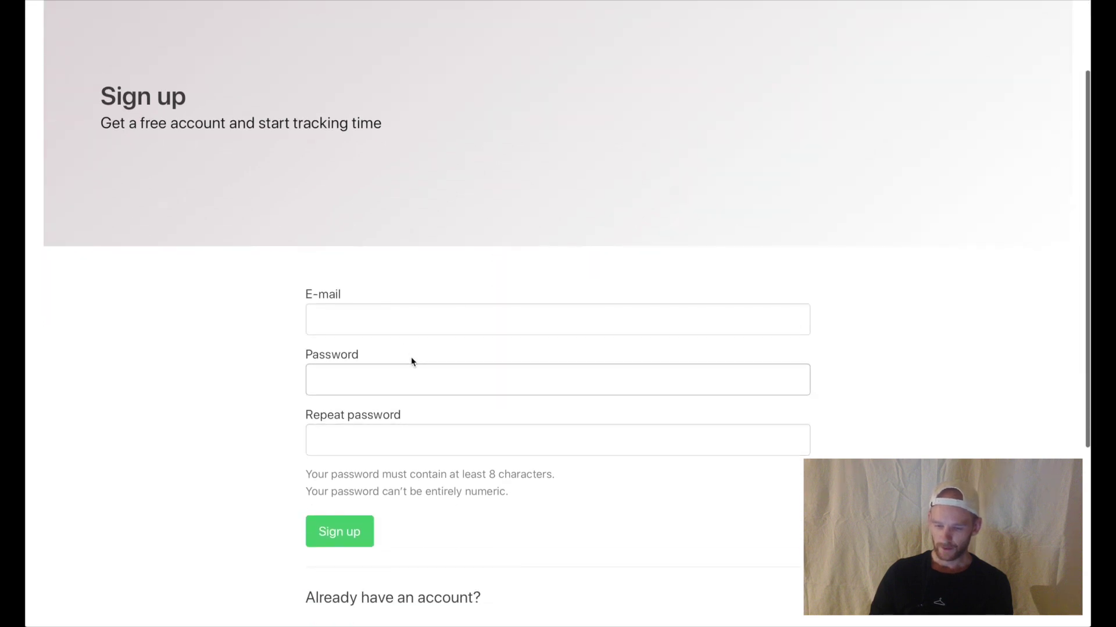
{"action": "scroll", "coordinate": [406, 416], "scroll_direction": "down", "scroll_amount": 1}
{"action": "scroll", "coordinate": [406, 414], "scroll_direction": "down", "scroll_amount": 1}
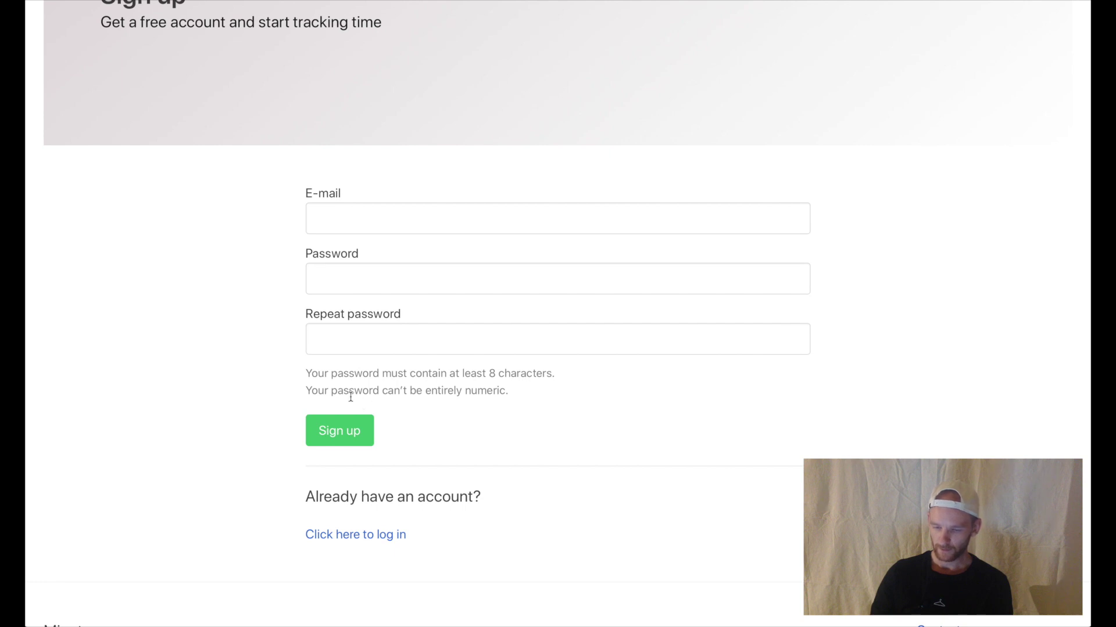
- Try the sign-up password field by entering a test password under the requirement hint
{"action": "left_click_drag", "start_coordinate": [324, 390], "coordinate": [496, 375]}
{"action": "left_click", "coordinate": [466, 393]}
{"action": "left_click", "coordinate": [521, 373]}
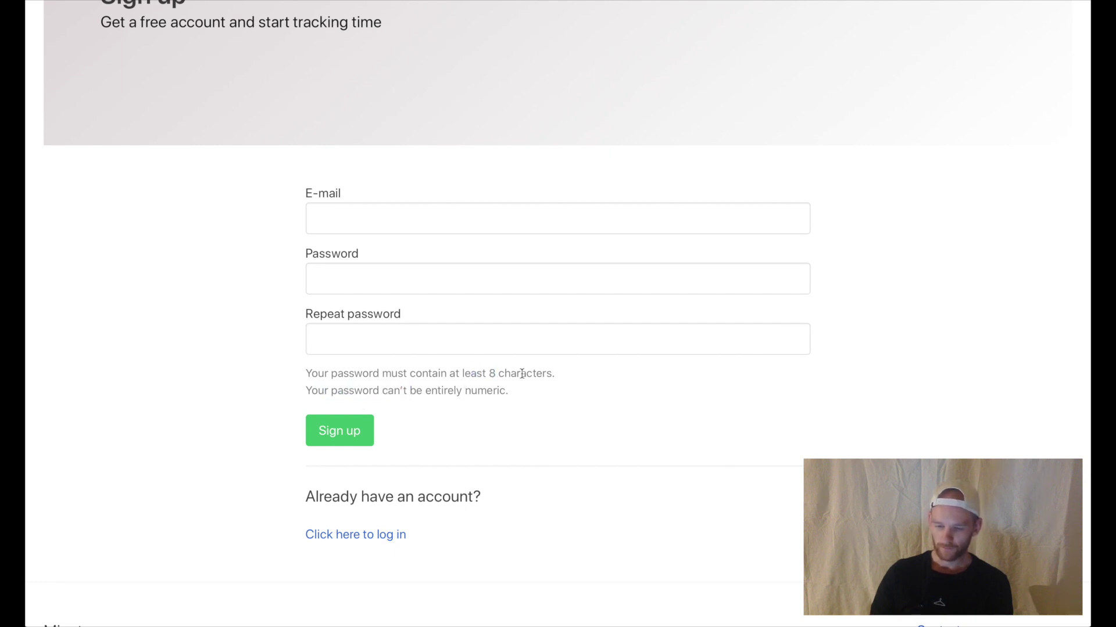
{"action": "left_click", "coordinate": [408, 271]}
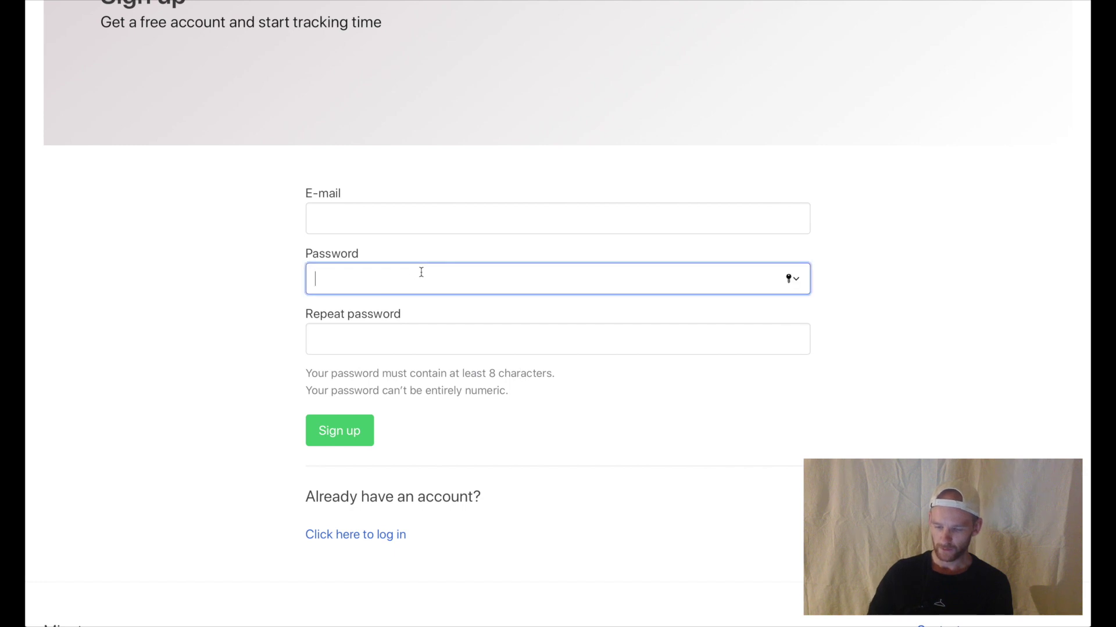
{"action": "type", "text": "a"}
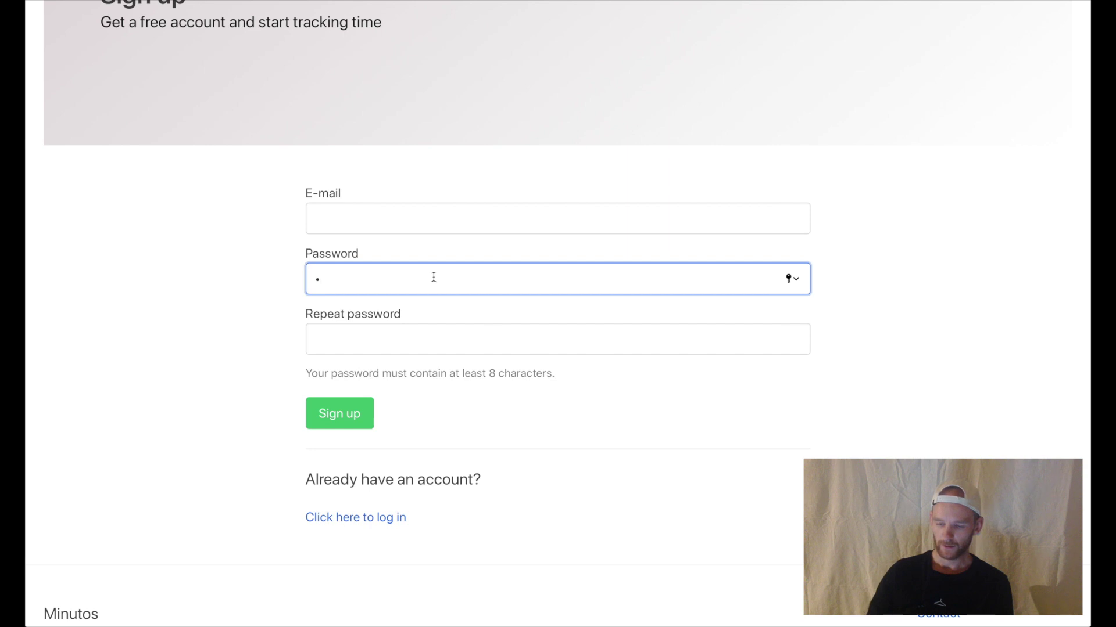
{"action": "type", "text": "aaaaaaaaa"}
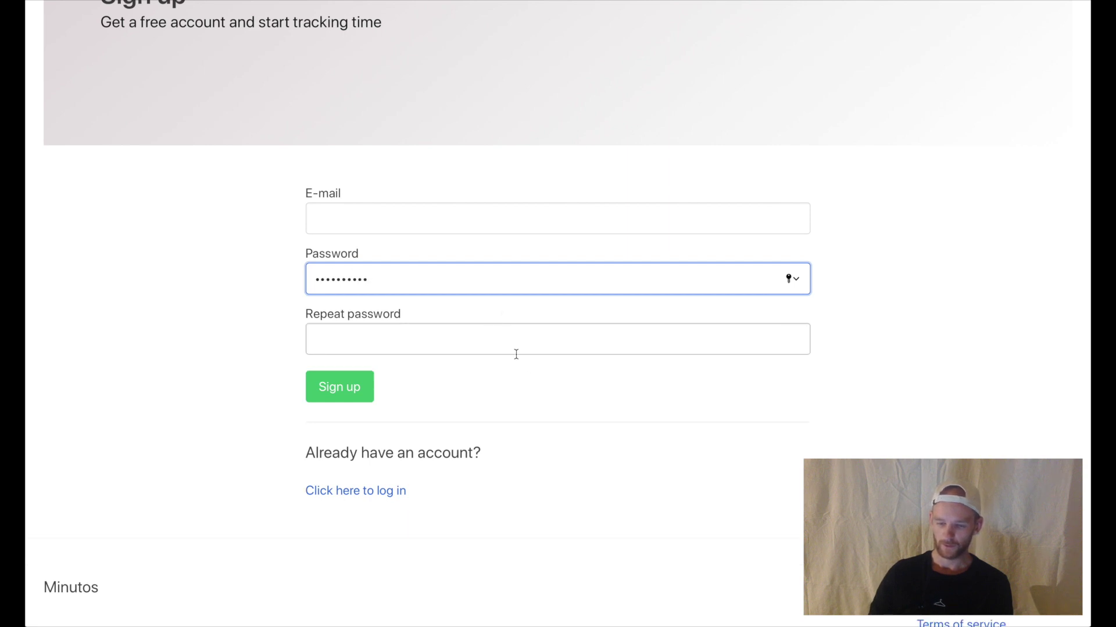
{"action": "scroll", "coordinate": [520, 389], "scroll_direction": "up", "scroll_amount": 4}
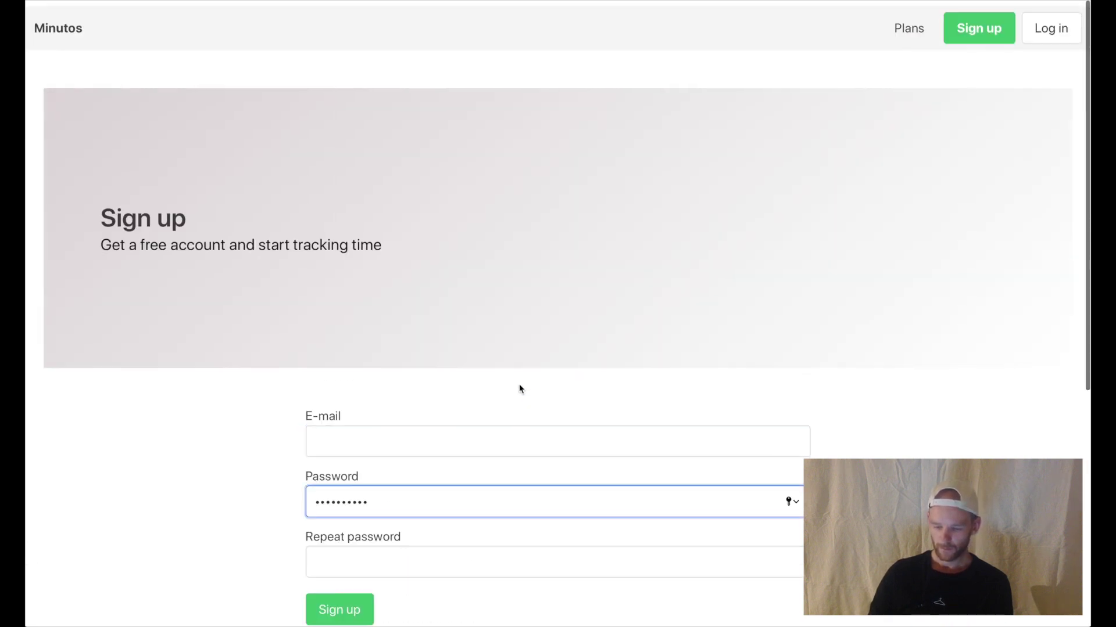
{"action": "scroll", "coordinate": [519, 387], "scroll_direction": "down", "scroll_amount": 2}
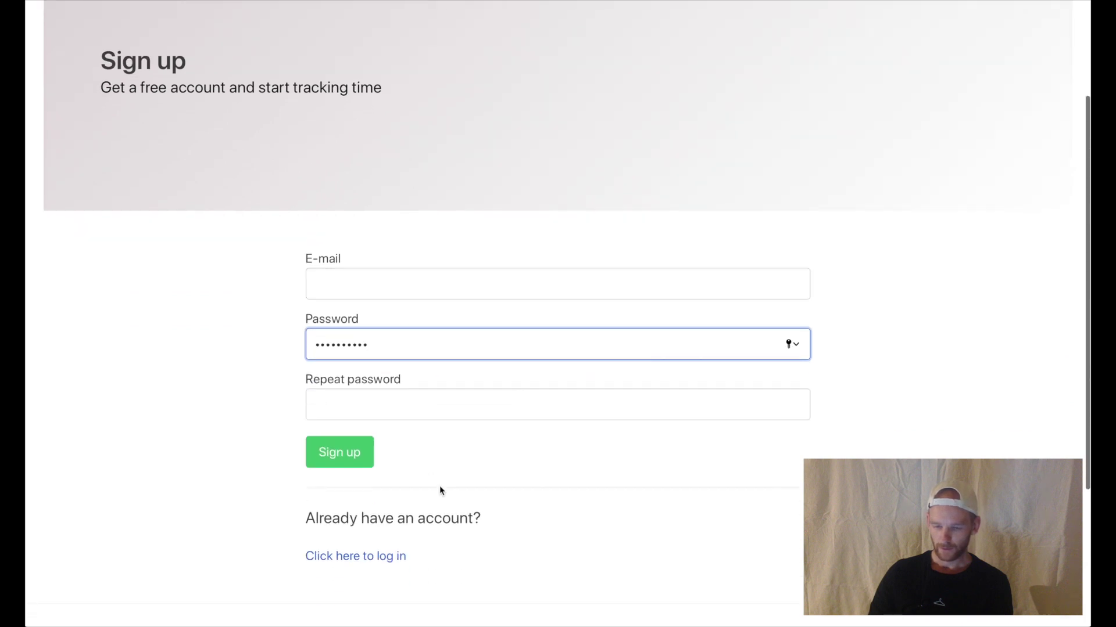
- Log in with the demo account's e-mail and password, declining to save the password
{"action": "left_click", "coordinate": [378, 557]}
{"action": "left_click", "coordinate": [414, 439]}
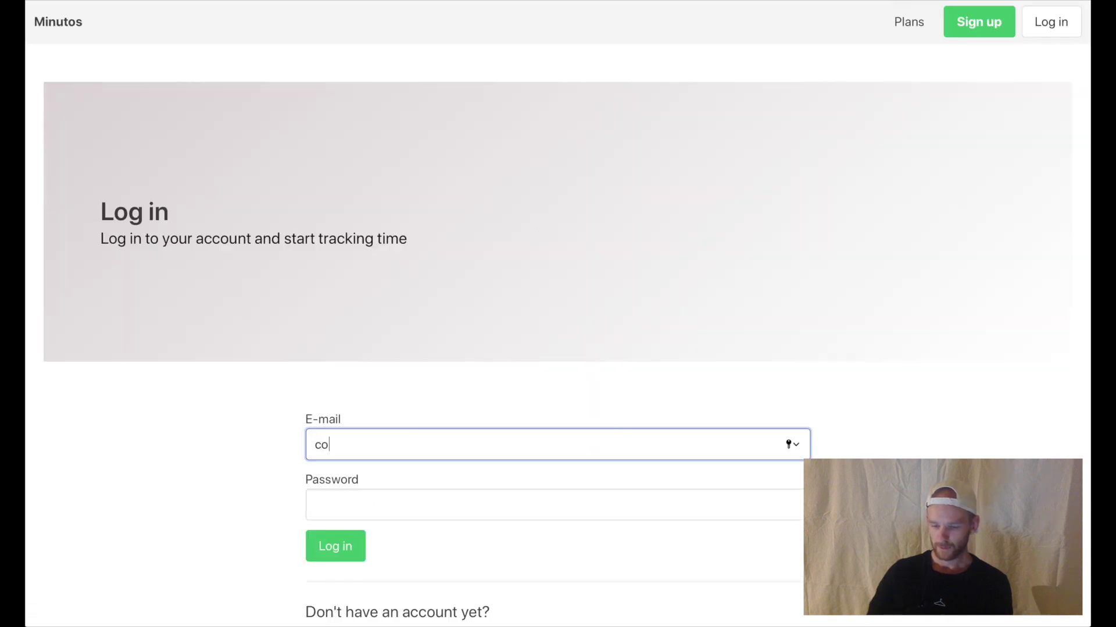
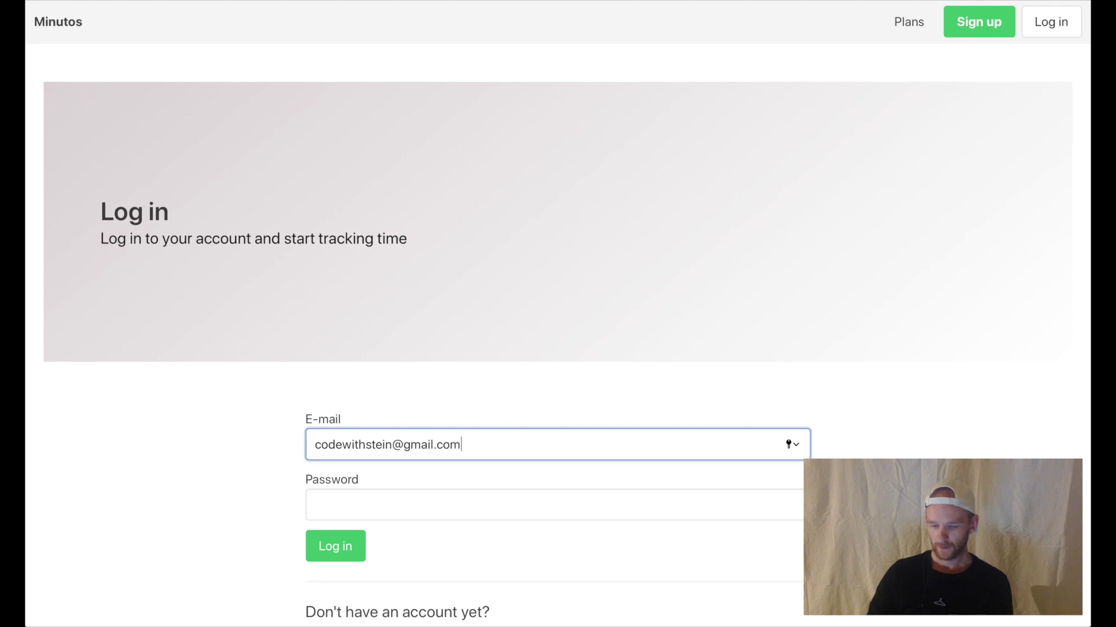
{"action": "key", "text": "Tab"}
{"action": "type", "text": "••"}
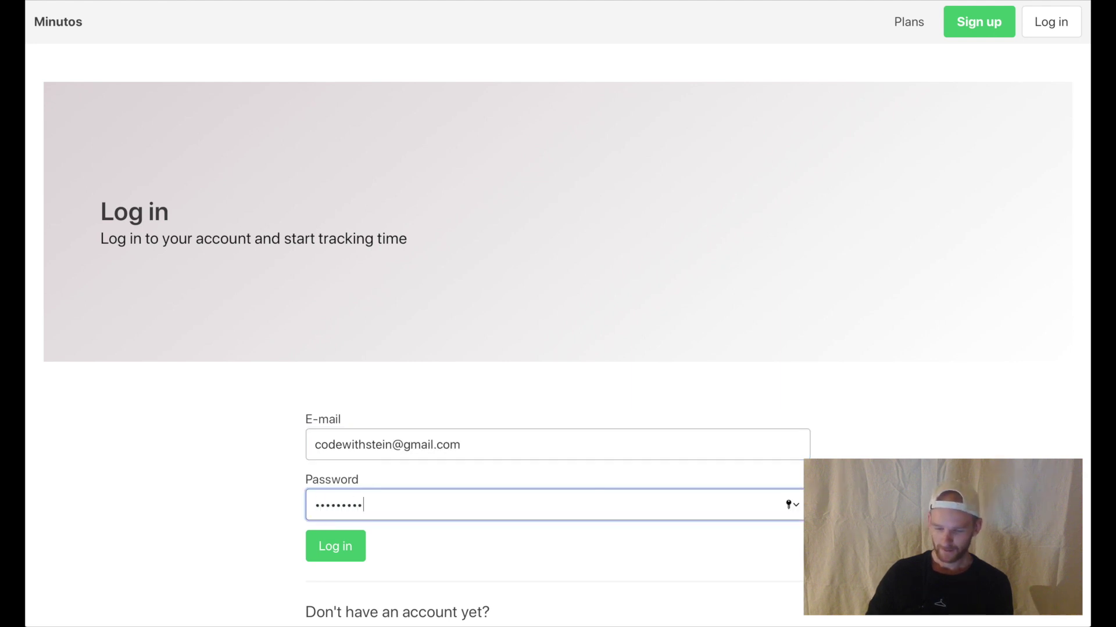
{"action": "key", "text": "Return"}
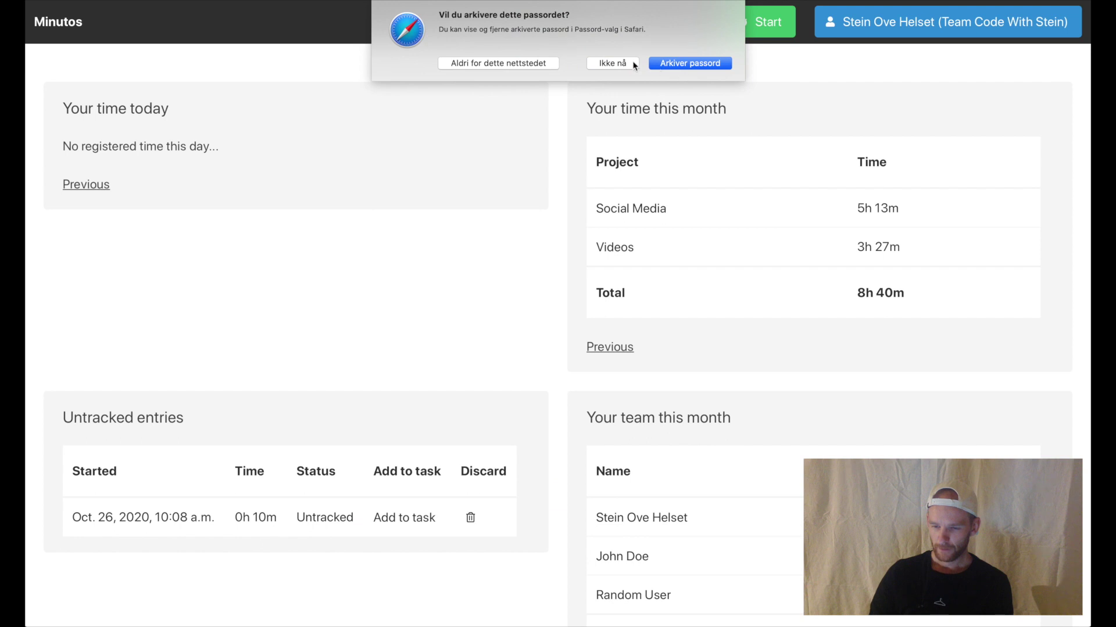
{"action": "left_click", "coordinate": [531, 62]}
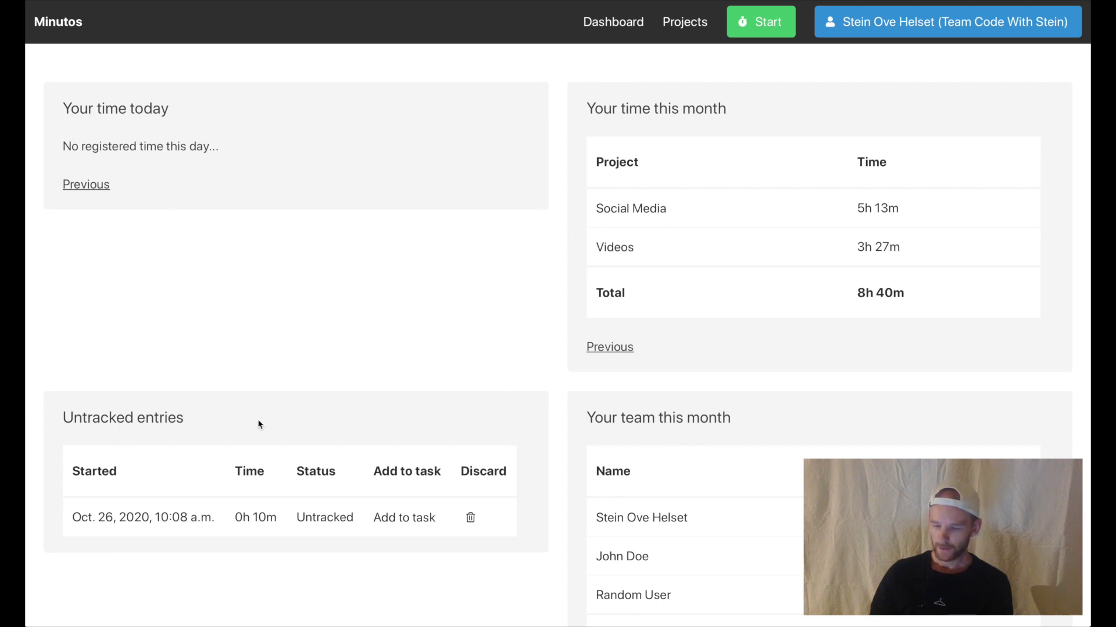
- Browse the dashboard and show the time logged on an earlier day
{"action": "scroll", "coordinate": [705, 481], "scroll_direction": "down", "scroll_amount": 3}
{"action": "scroll", "coordinate": [706, 482], "scroll_direction": "up", "scroll_amount": 2}
{"action": "scroll", "coordinate": [643, 443], "scroll_direction": "up", "scroll_amount": 1}
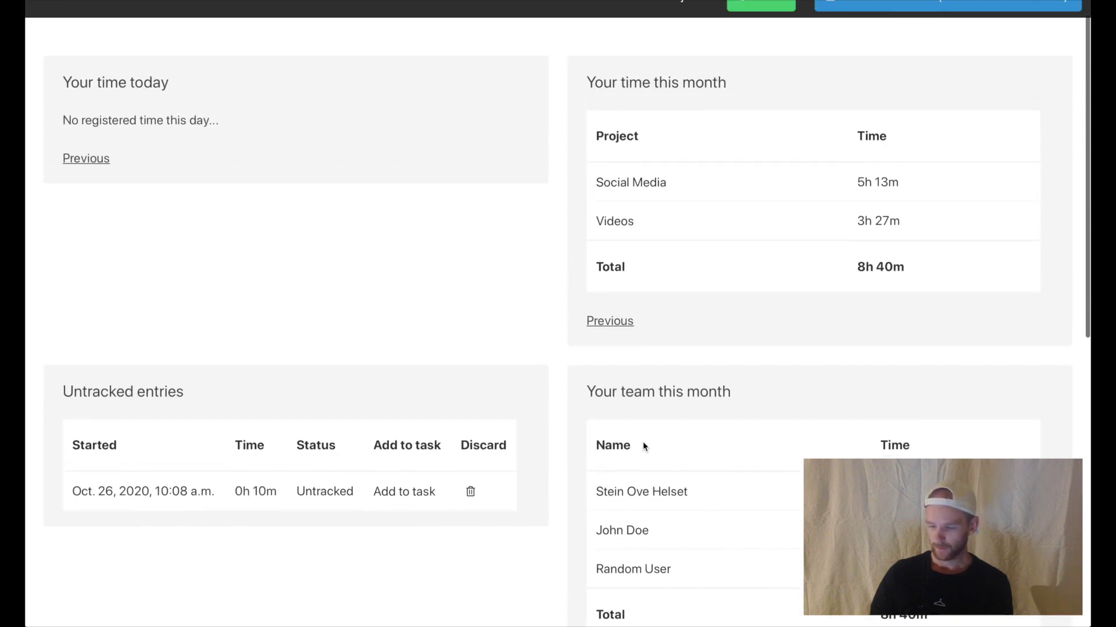
{"action": "scroll", "coordinate": [643, 444], "scroll_direction": "down", "scroll_amount": 4}
{"action": "scroll", "coordinate": [643, 442], "scroll_direction": "up", "scroll_amount": 4}
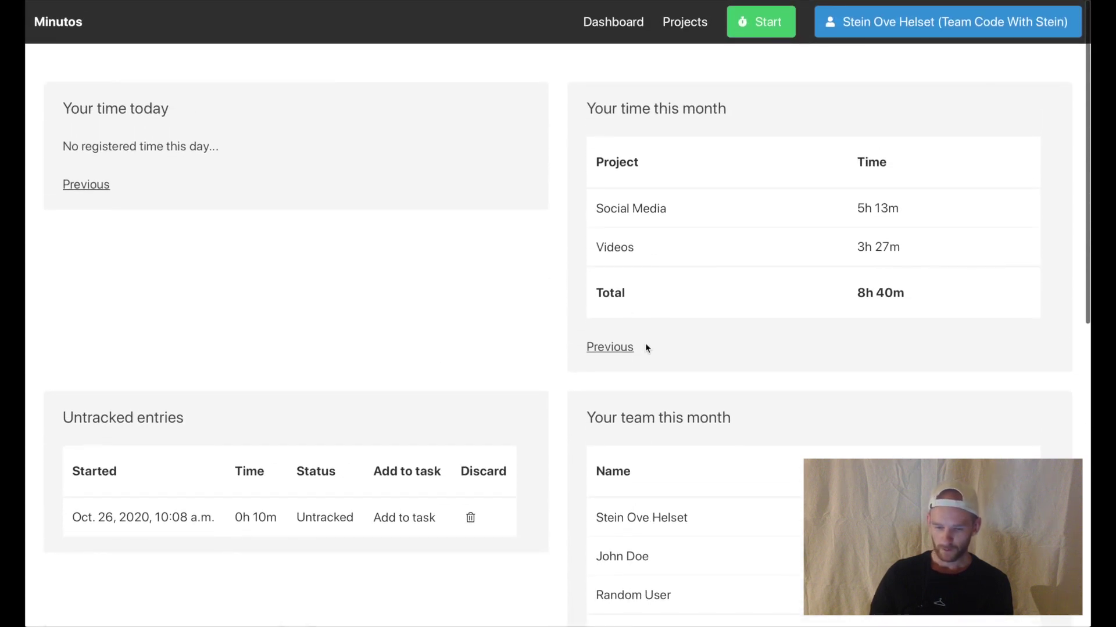
{"action": "left_click", "coordinate": [92, 184]}
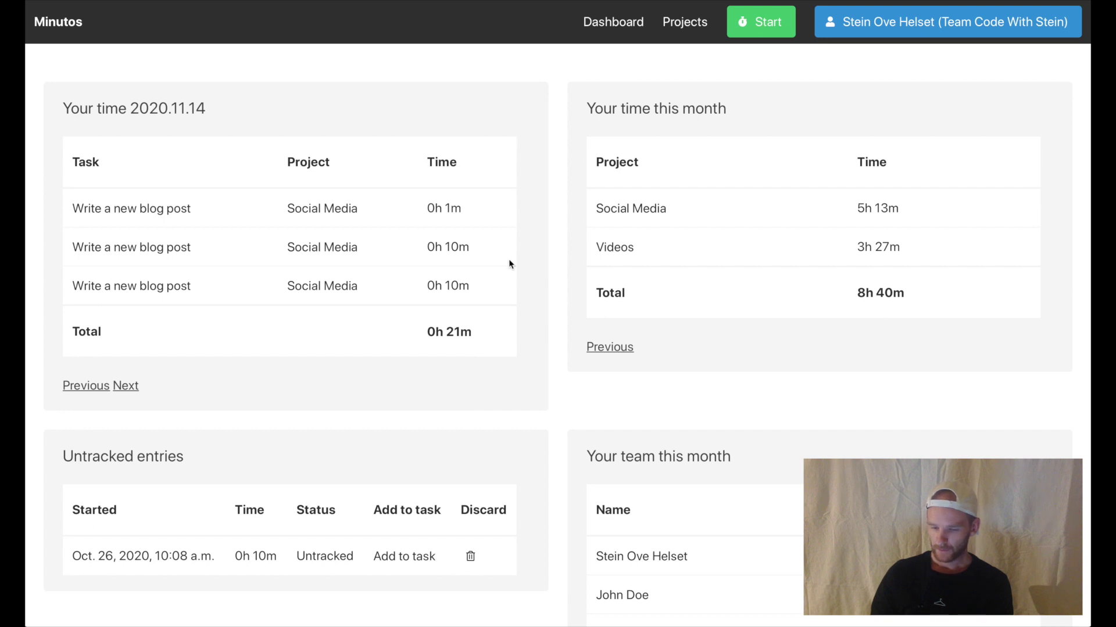
- Open a teammate's profile, view their previous period, then return to the Dashboard
{"action": "scroll", "coordinate": [298, 490], "scroll_direction": "down", "scroll_amount": 1}
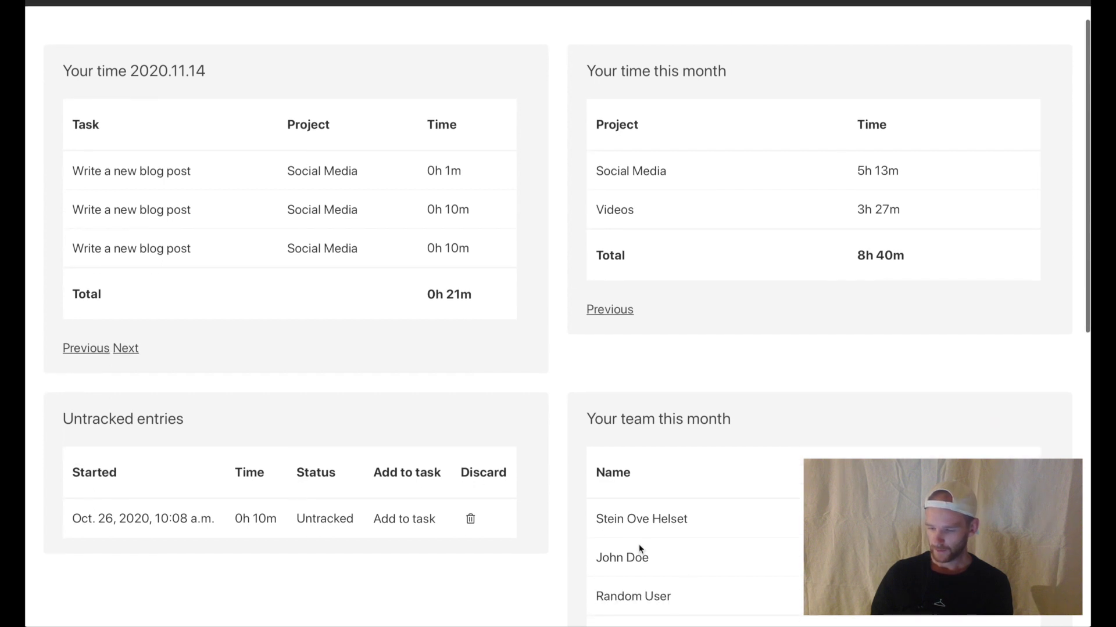
{"action": "left_click", "coordinate": [626, 561]}
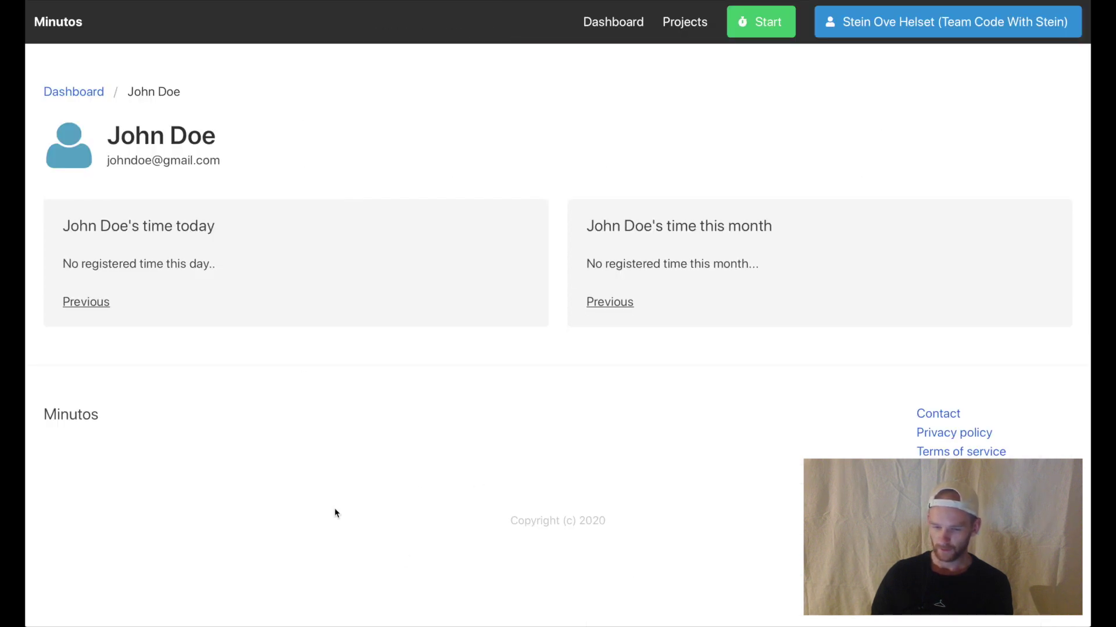
{"action": "left_click", "coordinate": [627, 299]}
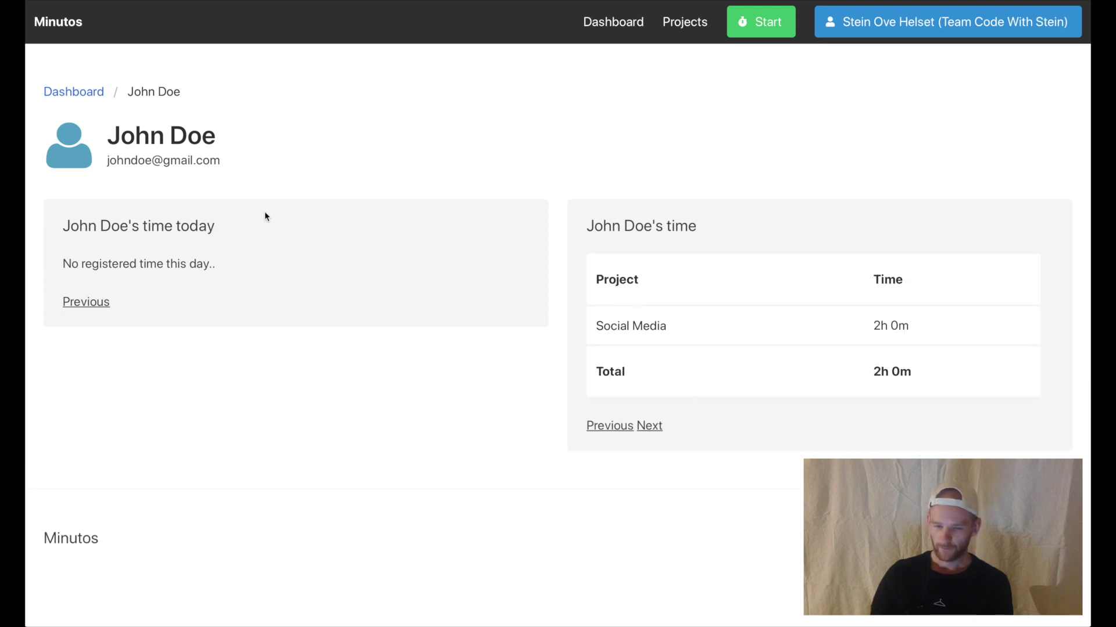
{"action": "left_click", "coordinate": [81, 93]}
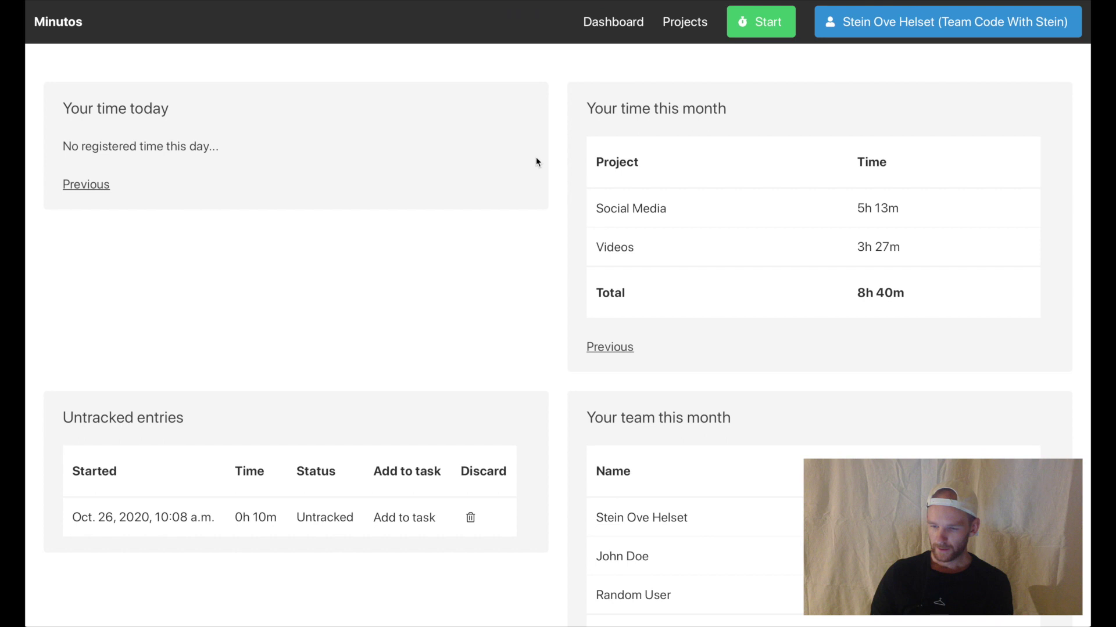
- Go to Projects, open Social Media's details, then the Write a new blog post task
{"action": "left_click", "coordinate": [683, 28]}
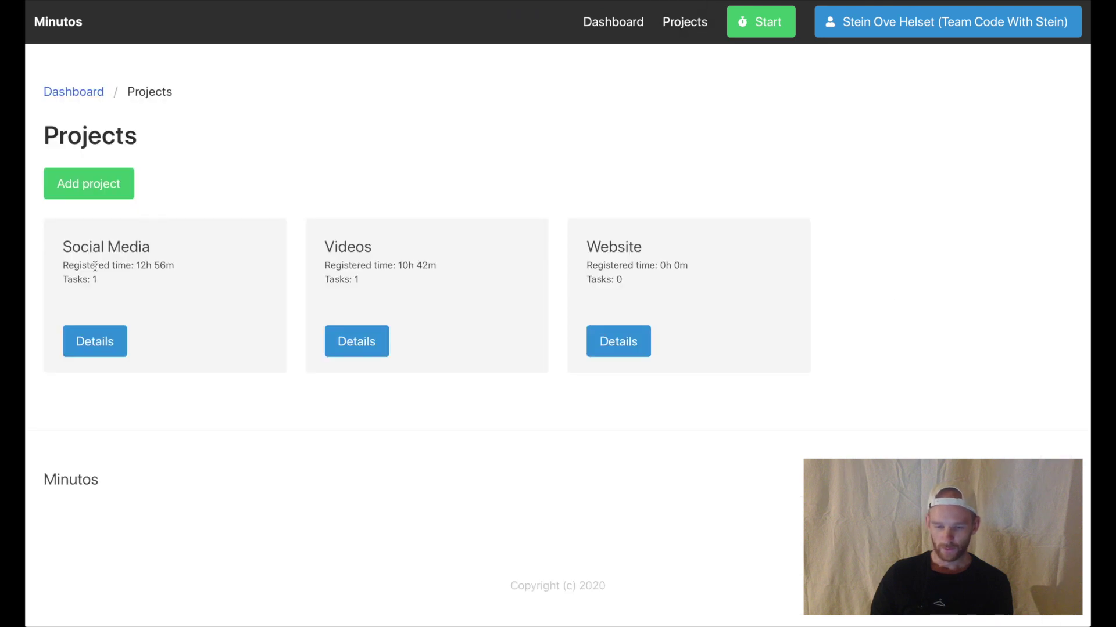
{"action": "left_click_drag", "start_coordinate": [85, 266], "coordinate": [77, 277]}
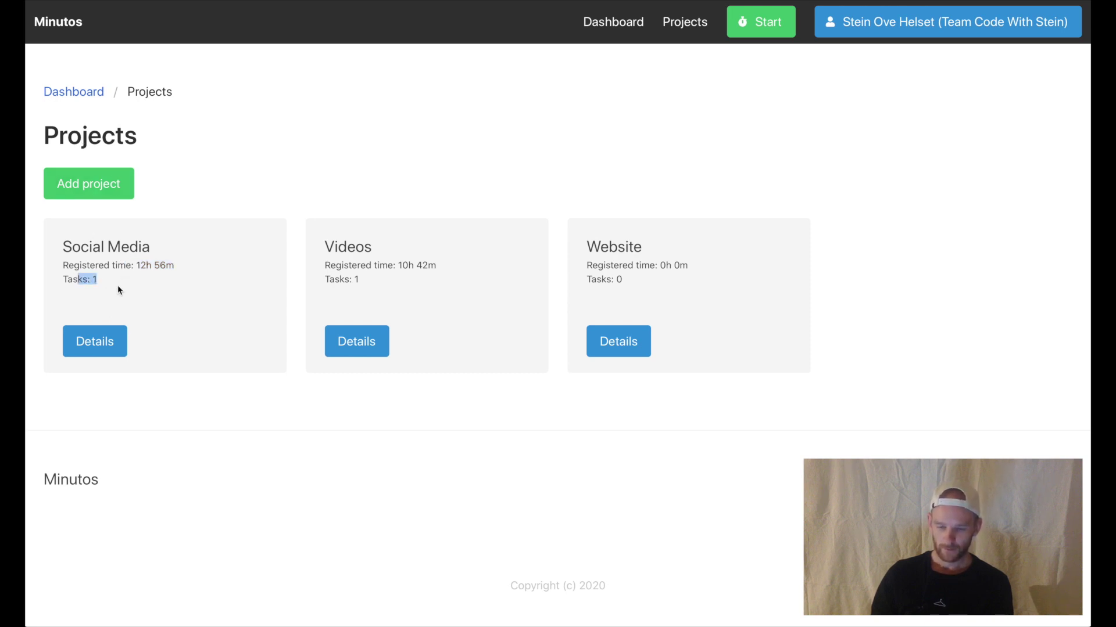
{"action": "left_click", "coordinate": [102, 344]}
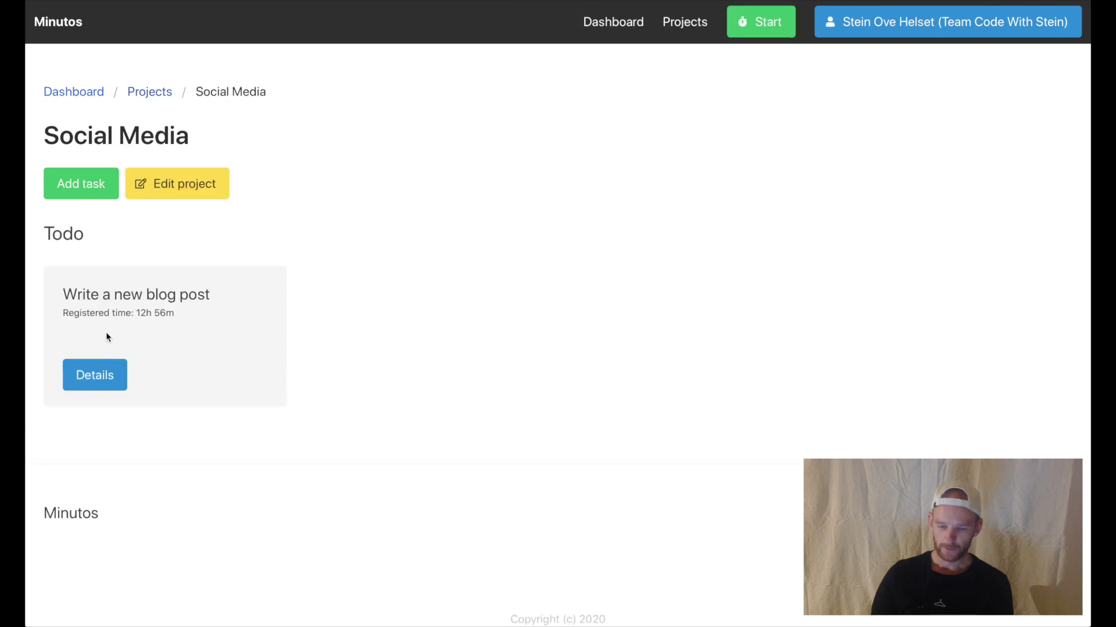
{"action": "left_click_drag", "start_coordinate": [76, 294], "coordinate": [160, 321]}
{"action": "left_click", "coordinate": [198, 332]}
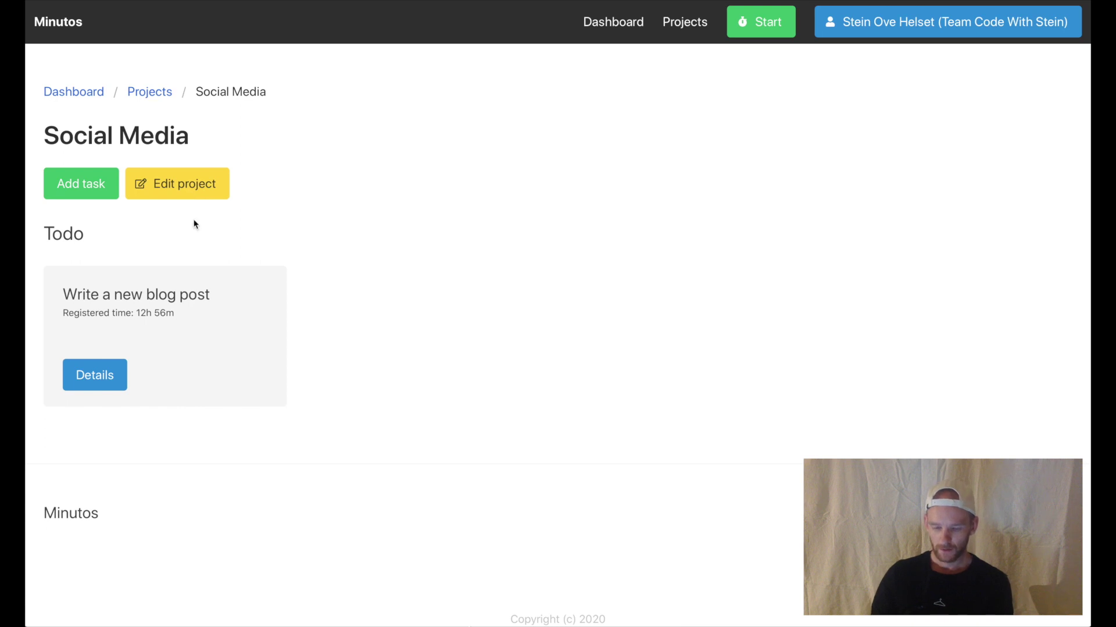
{"action": "left_click", "coordinate": [105, 388]}
{"action": "left_click_drag", "start_coordinate": [90, 135], "coordinate": [349, 132]}
{"action": "left_click", "coordinate": [368, 137]}
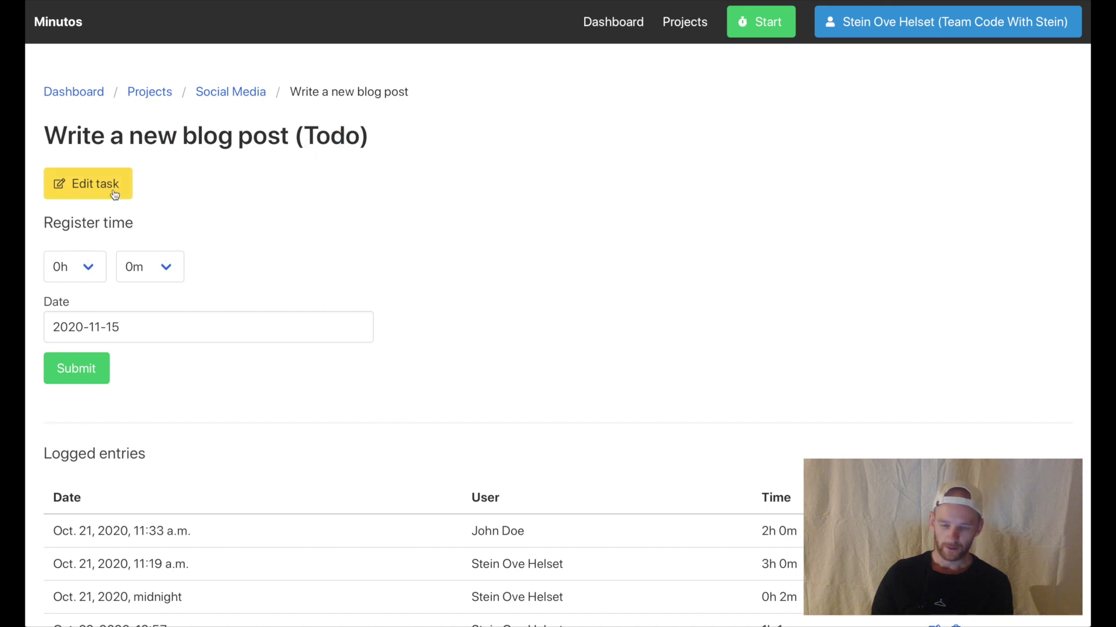
{"action": "left_click_drag", "start_coordinate": [86, 224], "coordinate": [177, 294]}
{"action": "left_click", "coordinate": [273, 259]}
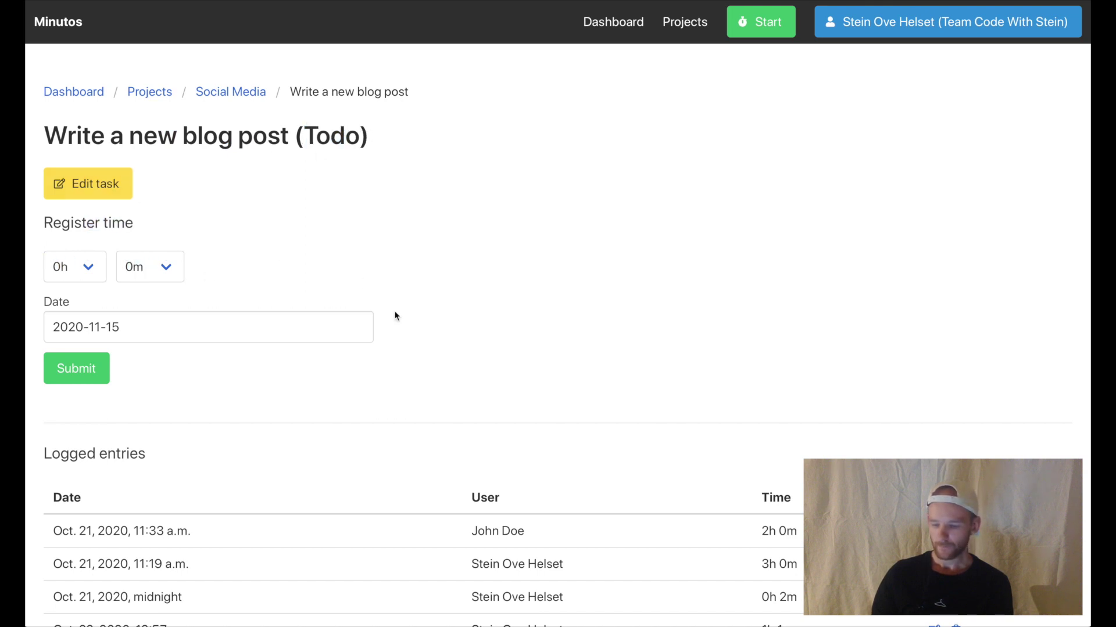
{"action": "scroll", "coordinate": [395, 315], "scroll_direction": "down", "scroll_amount": 5}
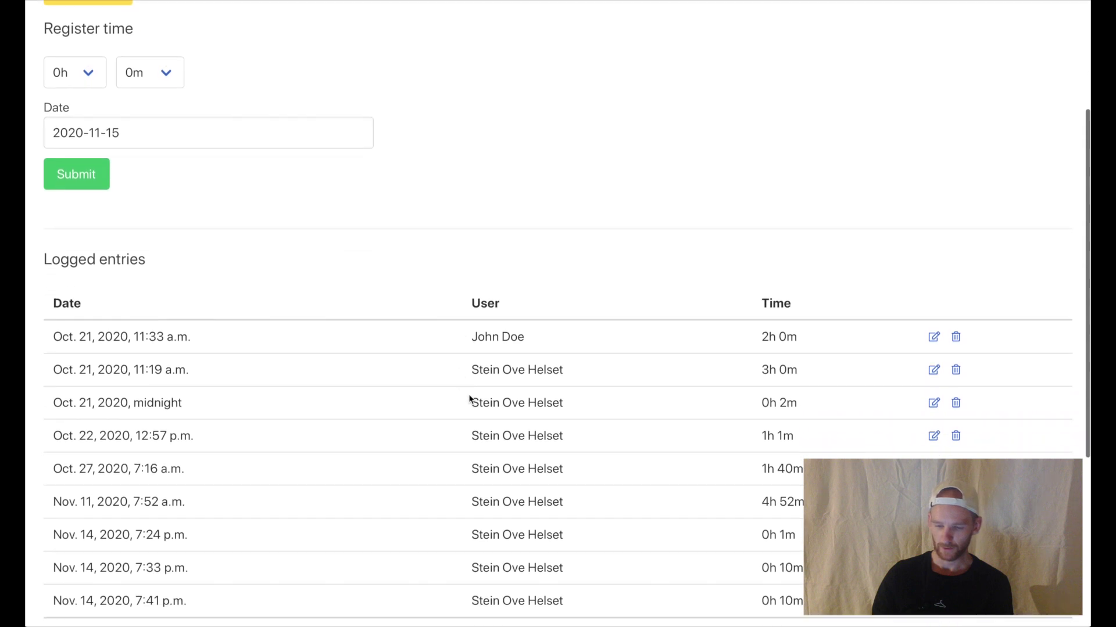
{"action": "scroll", "coordinate": [485, 449], "scroll_direction": "down", "scroll_amount": 3}
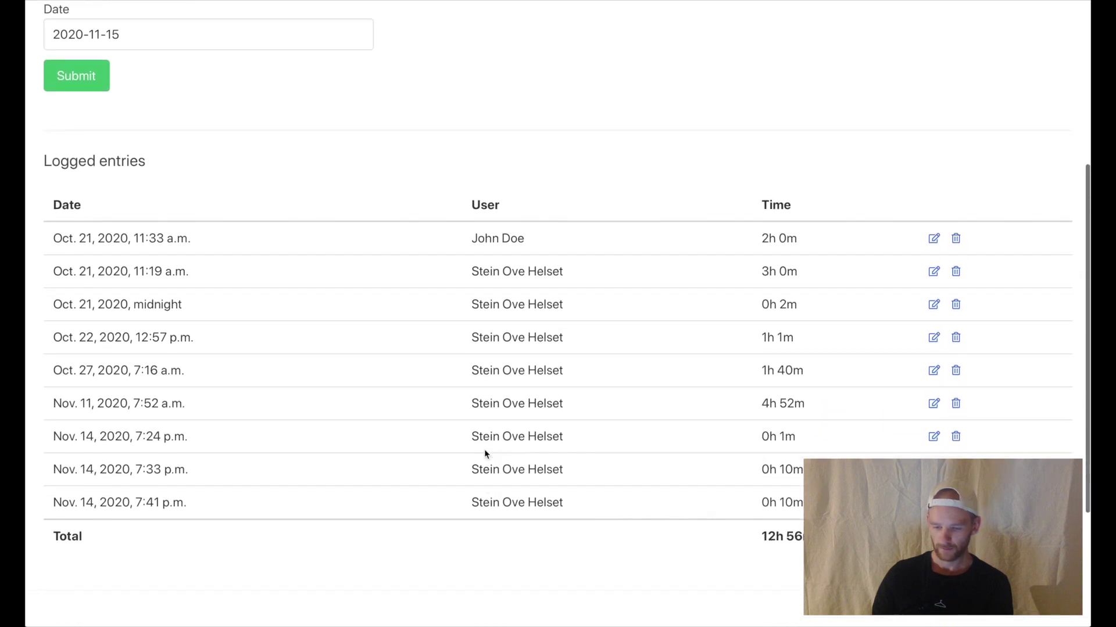
{"action": "scroll", "coordinate": [485, 454], "scroll_direction": "up", "scroll_amount": 1}
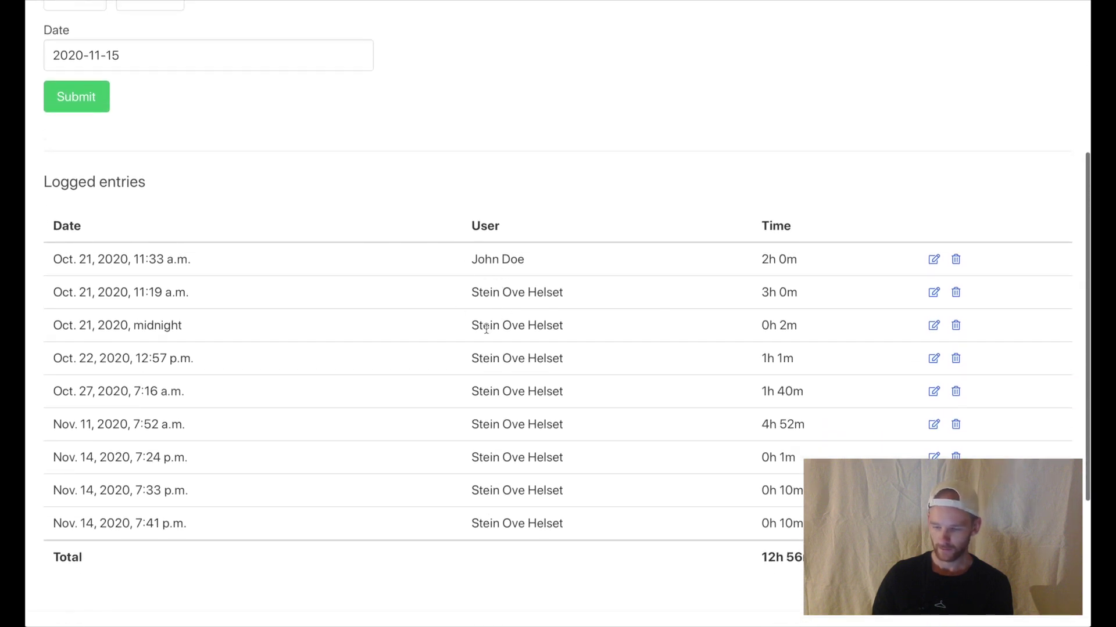
{"action": "scroll", "coordinate": [486, 329], "scroll_direction": "up", "scroll_amount": 3}
{"action": "scroll", "coordinate": [486, 328], "scroll_direction": "down", "scroll_amount": 2}
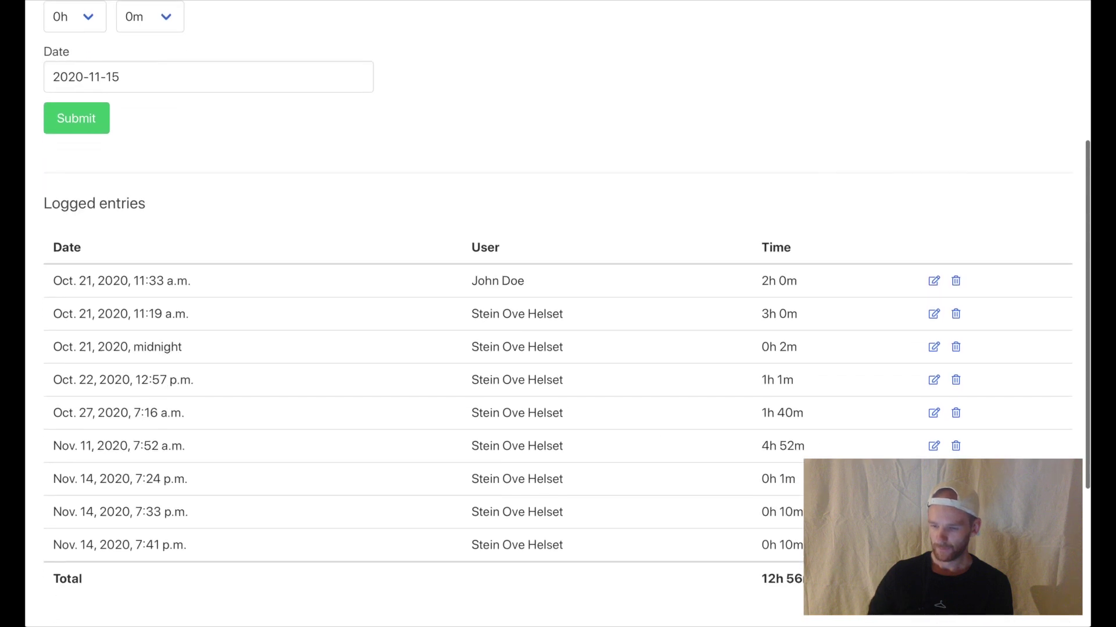
{"action": "scroll", "coordinate": [829, 436], "scroll_direction": "up", "scroll_amount": 6}
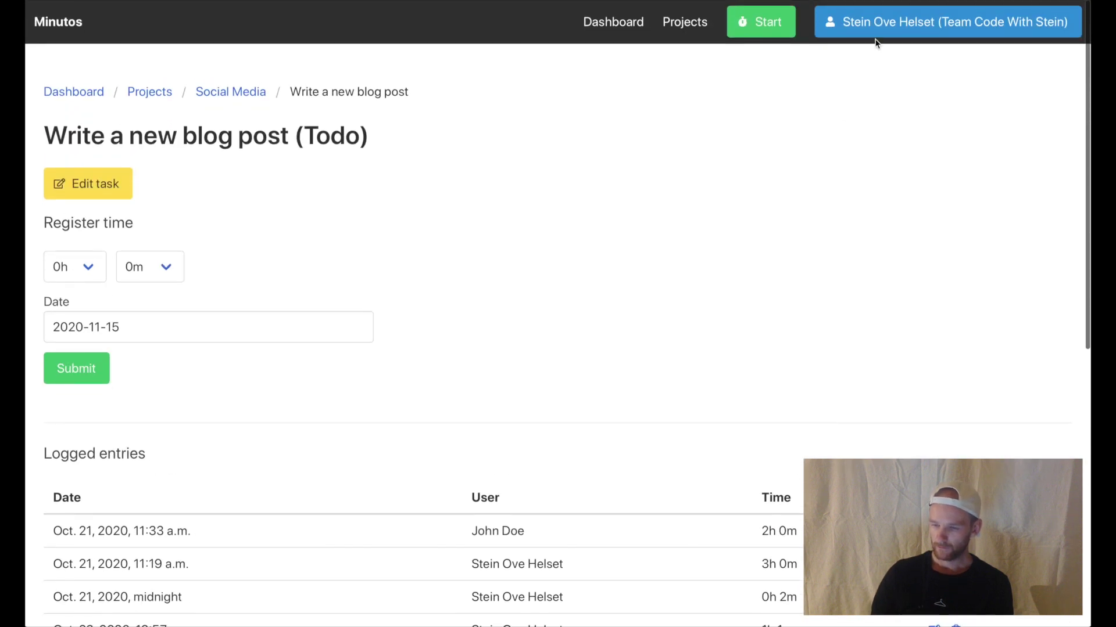
- Review My account's profile, owned teams and Basic plan, then open the first team's details
{"action": "left_click", "coordinate": [901, 33]}
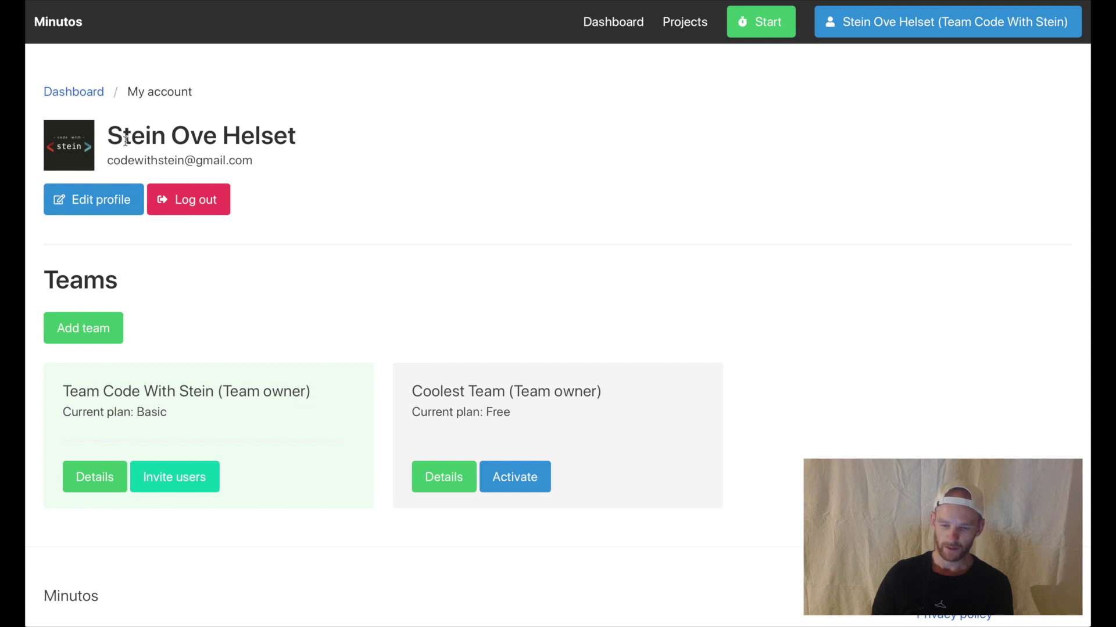
{"action": "left_click_drag", "start_coordinate": [124, 141], "coordinate": [168, 160]}
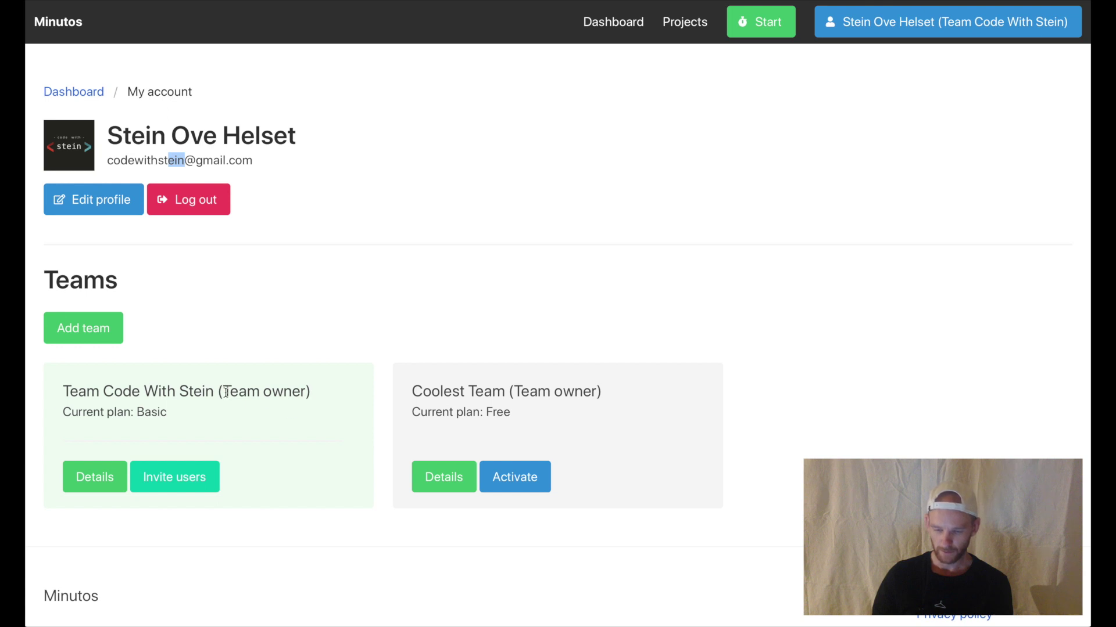
{"action": "left_click_drag", "start_coordinate": [223, 392], "coordinate": [301, 393]}
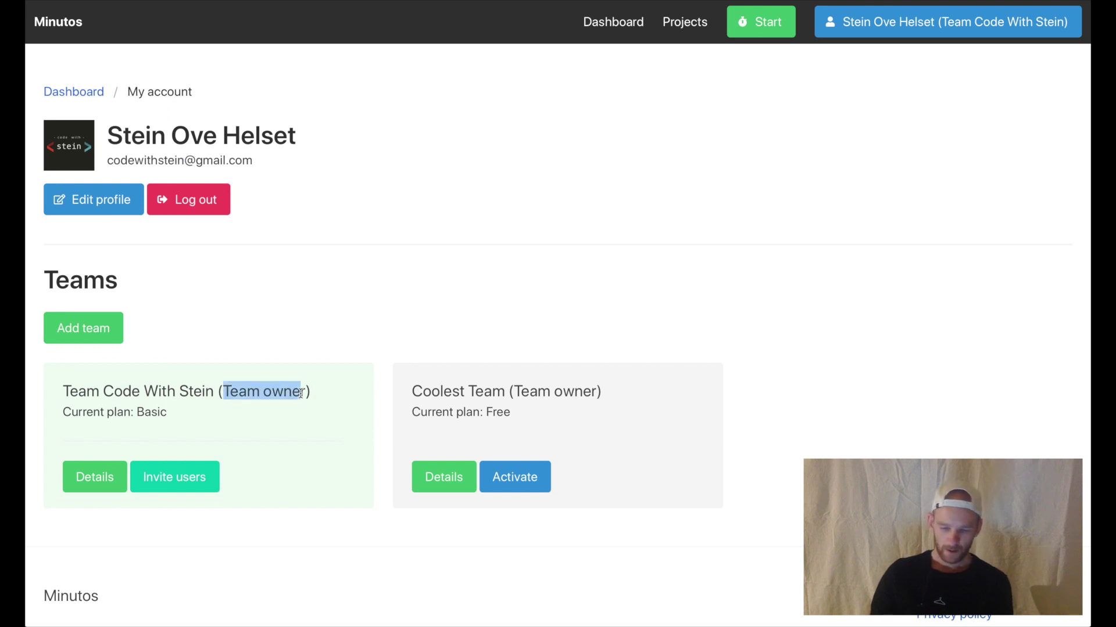
{"action": "left_click_drag", "start_coordinate": [116, 391], "coordinate": [214, 419]}
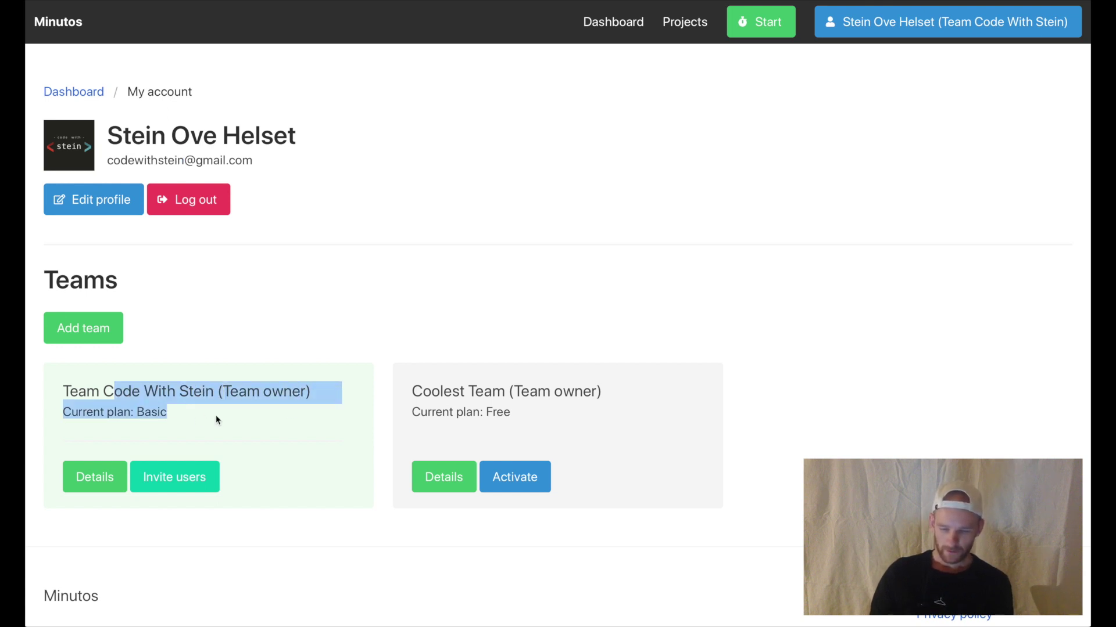
{"action": "left_click", "coordinate": [214, 419]}
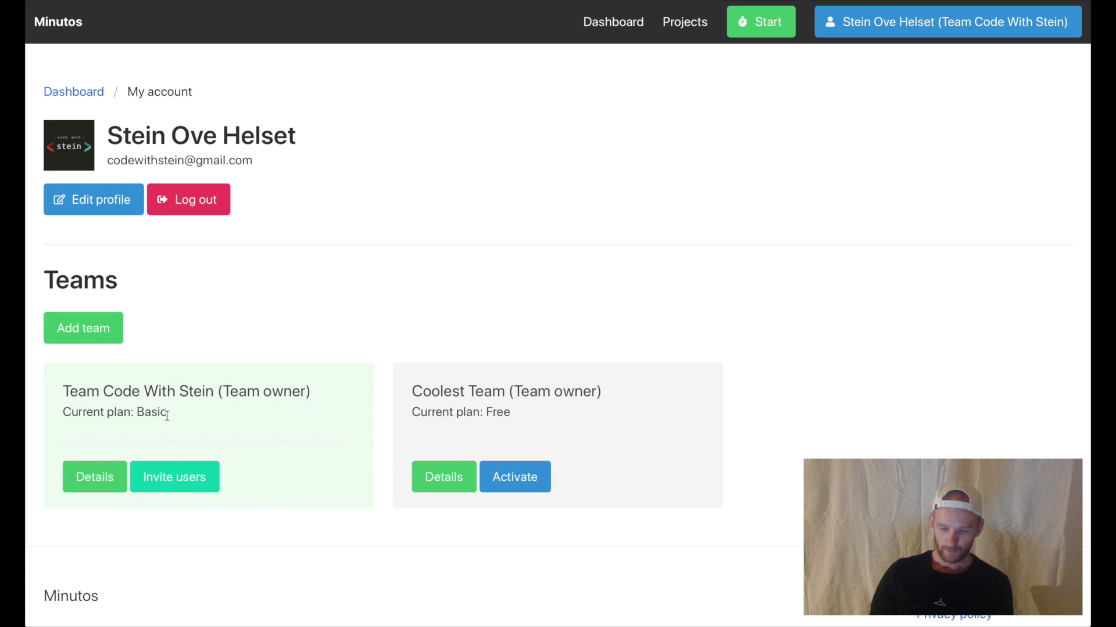
{"action": "left_click_drag", "start_coordinate": [167, 416], "coordinate": [85, 416]}
{"action": "left_click", "coordinate": [100, 416]}
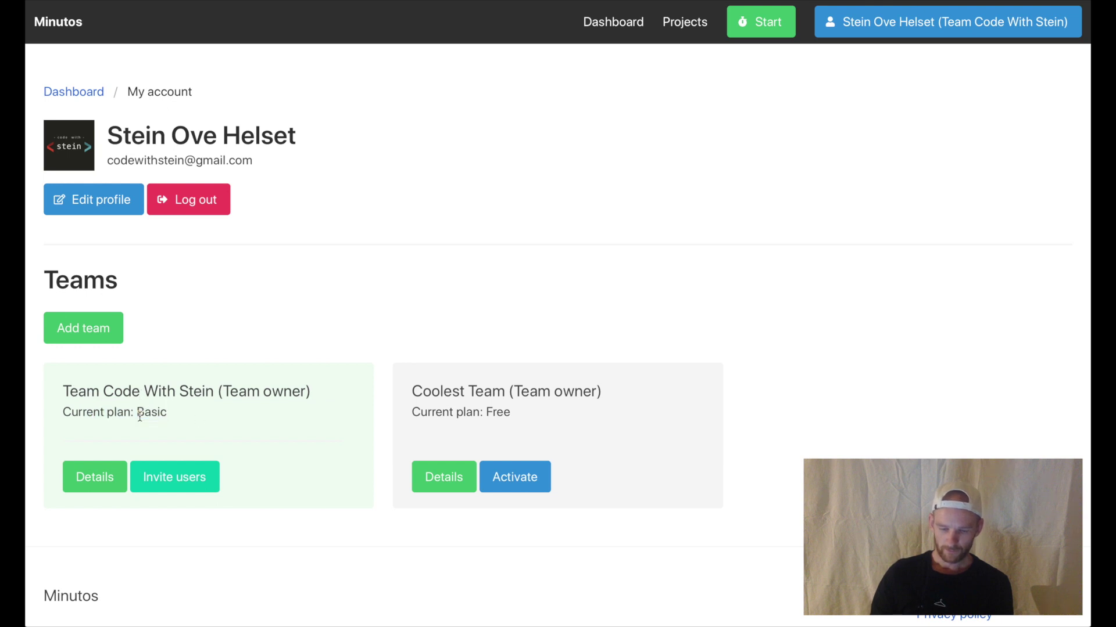
{"action": "left_click", "coordinate": [102, 472]}
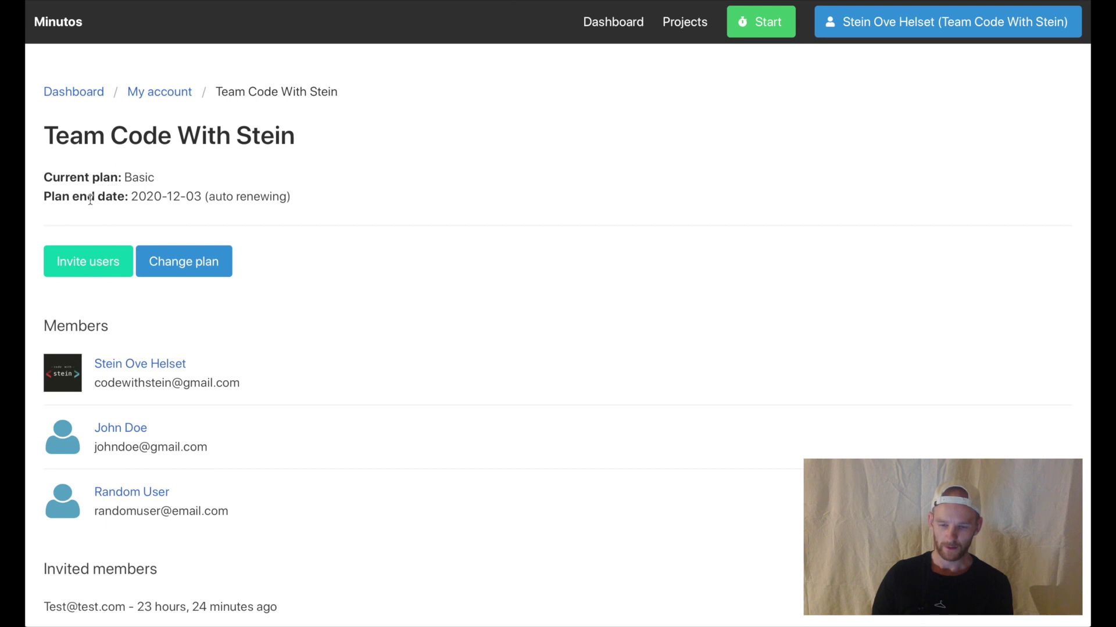
{"action": "left_click_drag", "start_coordinate": [87, 198], "coordinate": [284, 200]}
{"action": "left_click", "coordinate": [204, 201]}
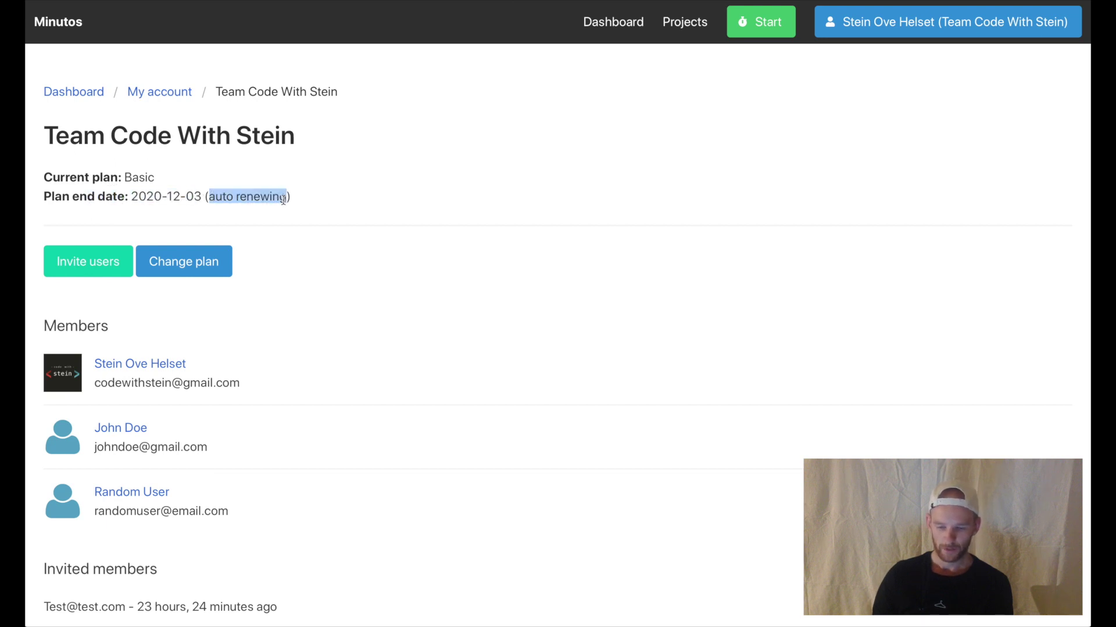
{"action": "left_click", "coordinate": [193, 263]}
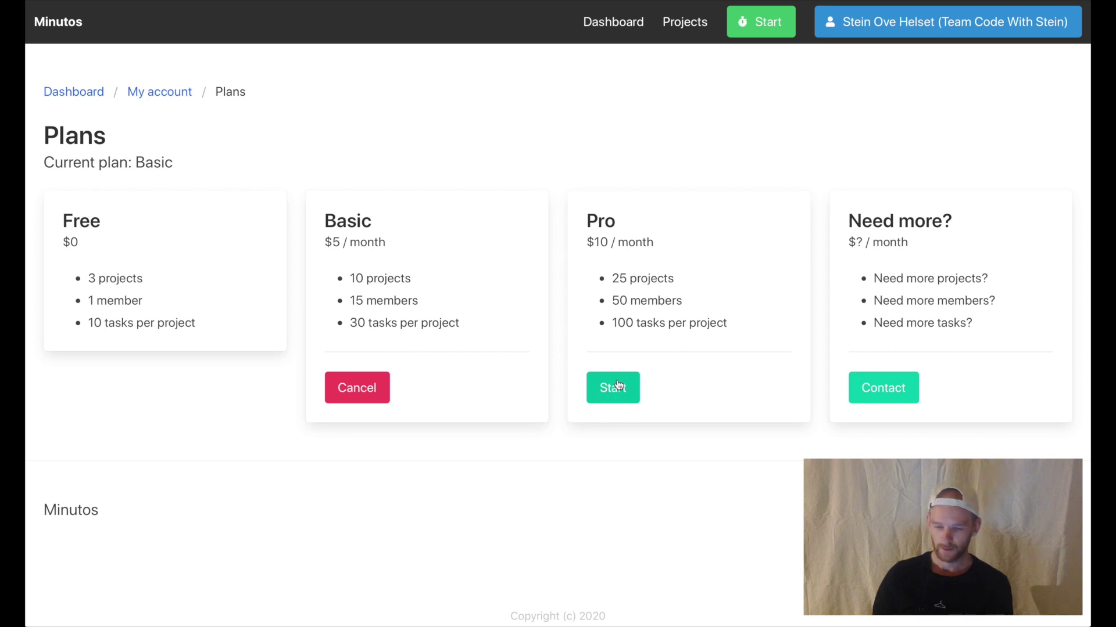
{"action": "left_click", "coordinate": [186, 103]}
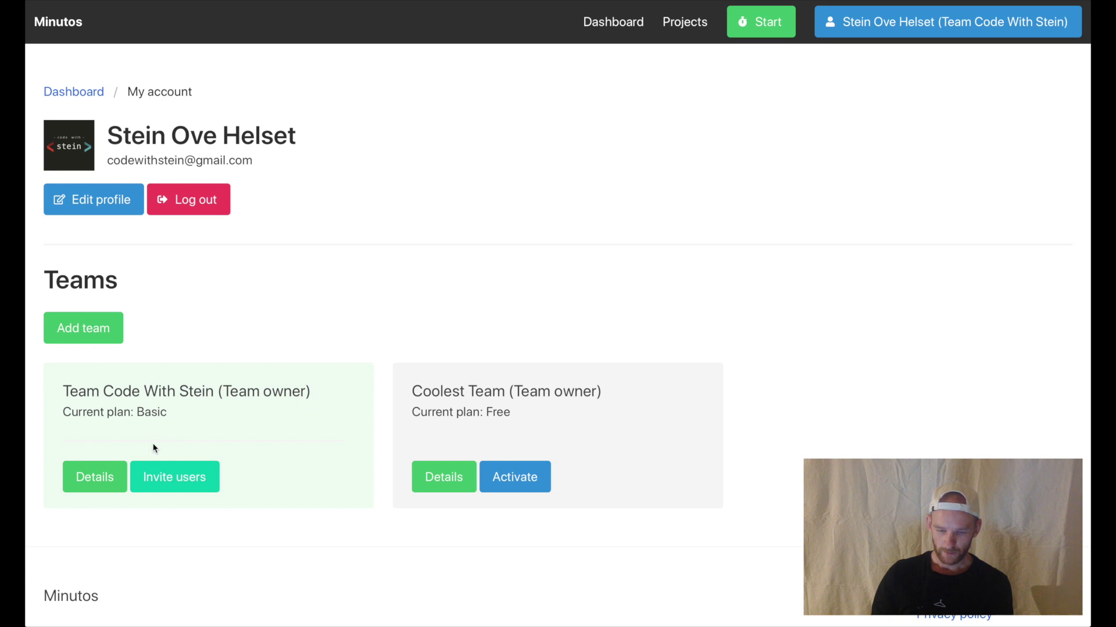
- Reopen the first team's details and review its three members and pending invitation
{"action": "left_click", "coordinate": [111, 473]}
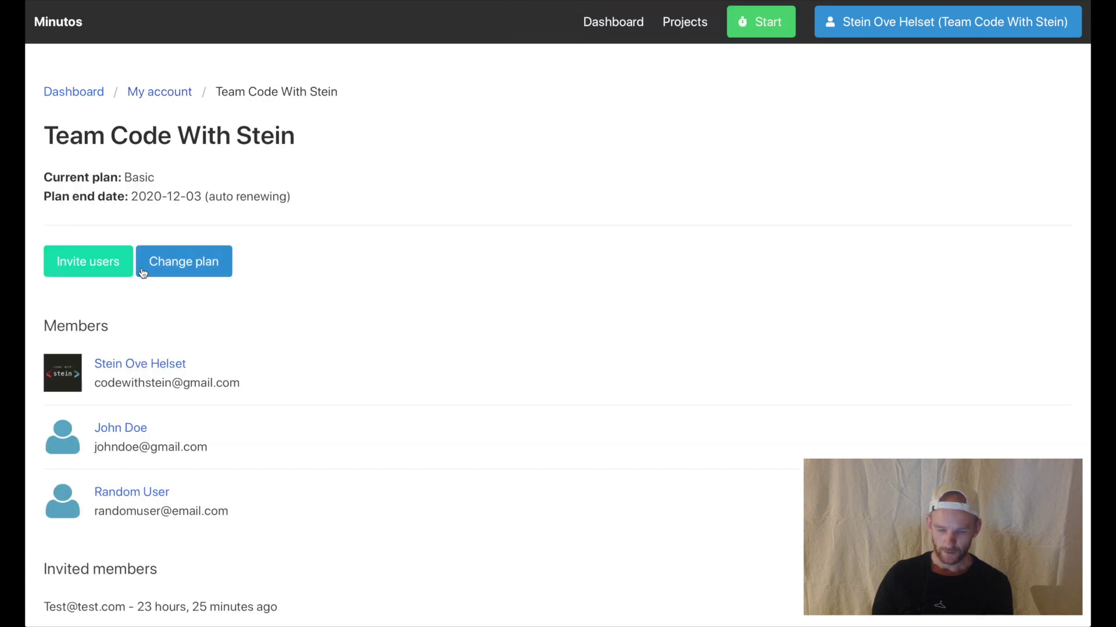
{"action": "scroll", "coordinate": [257, 416], "scroll_direction": "down", "scroll_amount": 2}
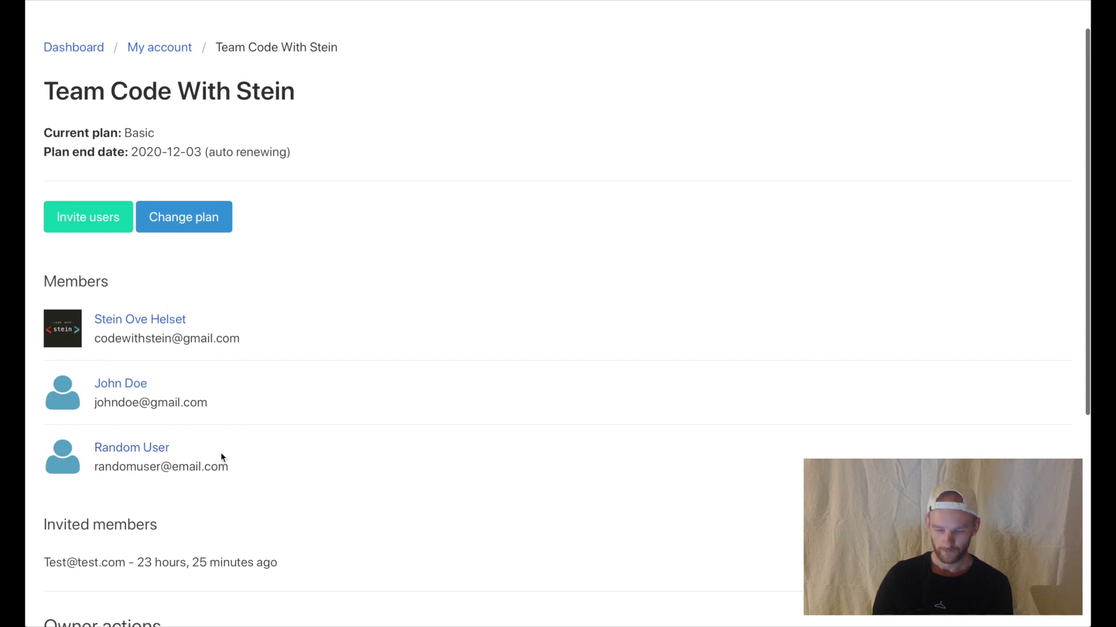
{"action": "scroll", "coordinate": [221, 457], "scroll_direction": "down", "scroll_amount": 3}
{"action": "left_click_drag", "start_coordinate": [95, 456], "coordinate": [139, 504]}
{"action": "left_click", "coordinate": [170, 493]}
{"action": "left_click_drag", "start_coordinate": [52, 488], "coordinate": [212, 490]}
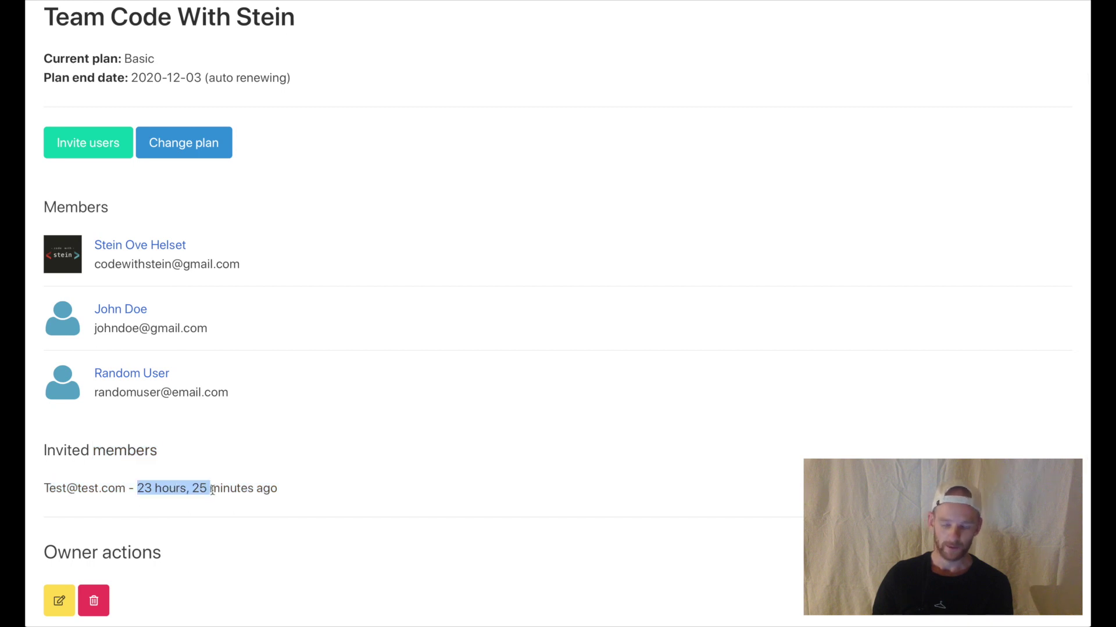
{"action": "scroll", "coordinate": [254, 501], "scroll_direction": "down", "scroll_amount": 2}
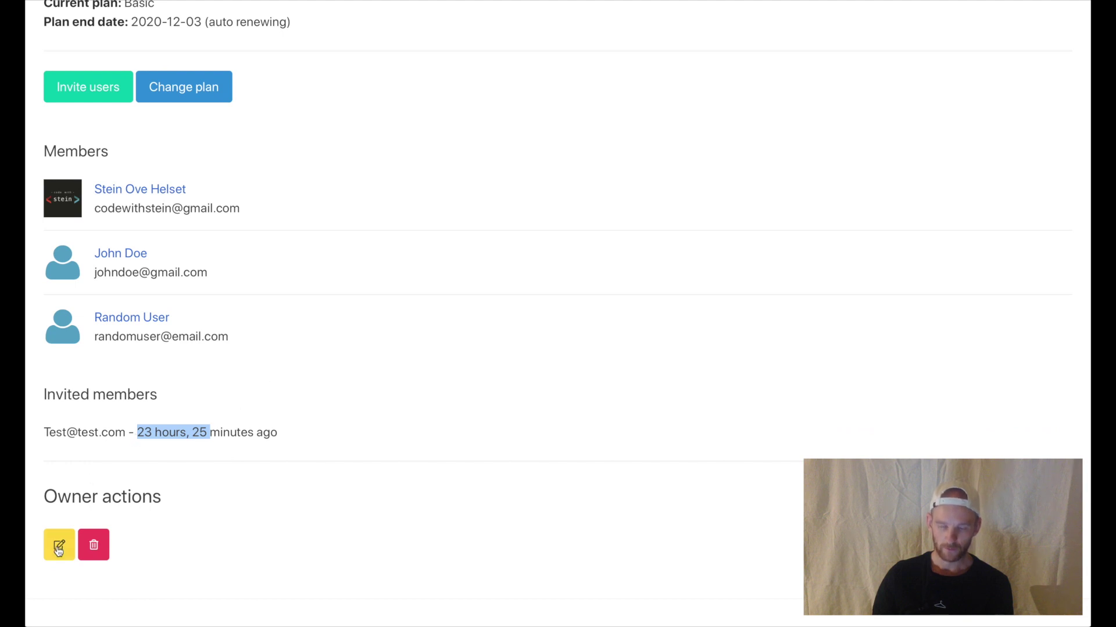
- Return to the account overview listing both teams and start the timer
{"action": "left_click", "coordinate": [97, 546]}
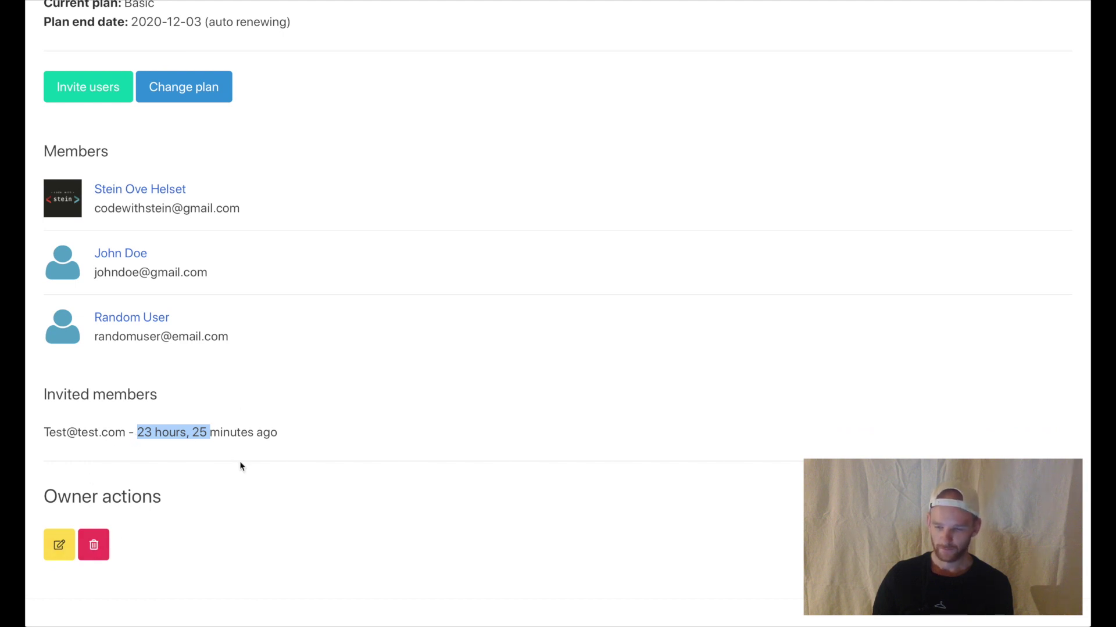
{"action": "scroll", "coordinate": [242, 463], "scroll_direction": "up", "scroll_amount": 3}
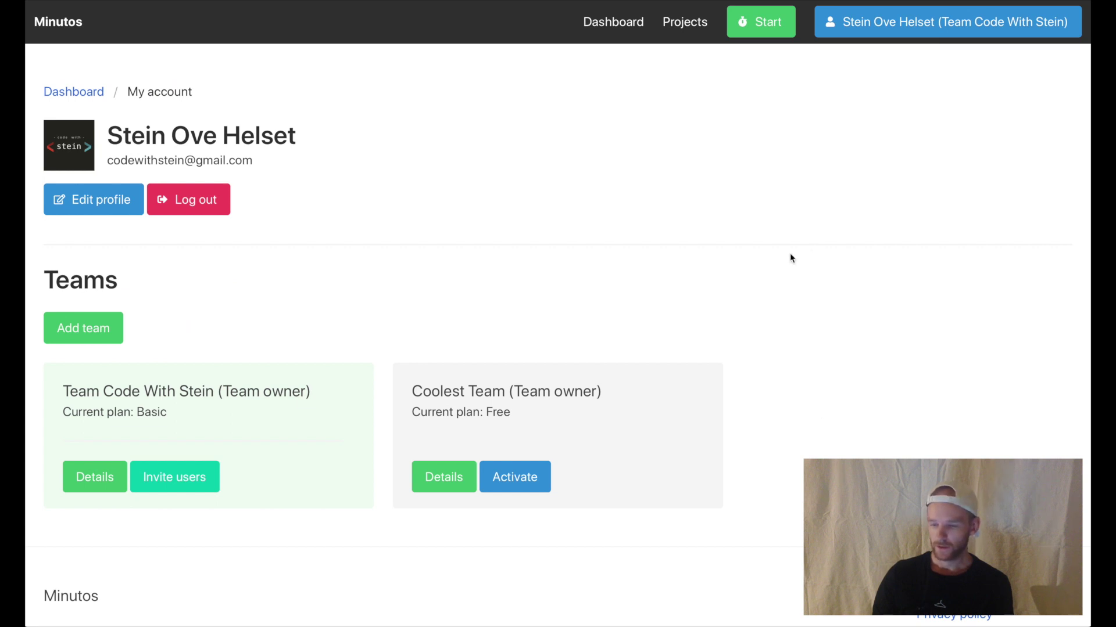
{"action": "left_click", "coordinate": [769, 32]}
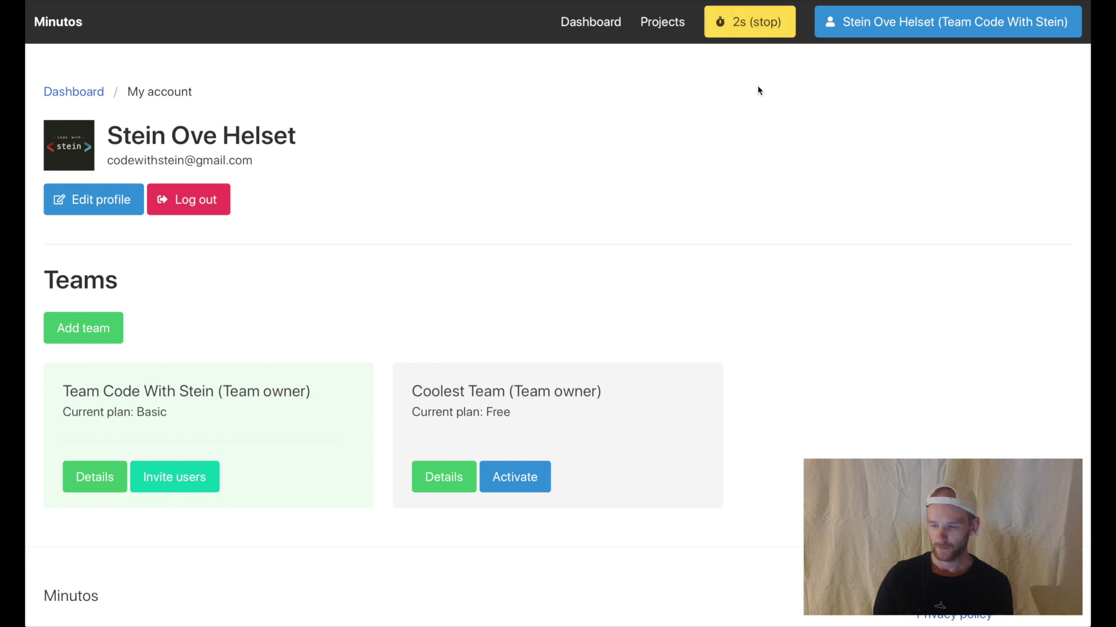
- Go to the Dashboard while the timer runs, then stop it after 14 seconds
{"action": "left_click", "coordinate": [610, 27]}
{"action": "scroll", "coordinate": [267, 417], "scroll_direction": "down", "scroll_amount": 2}
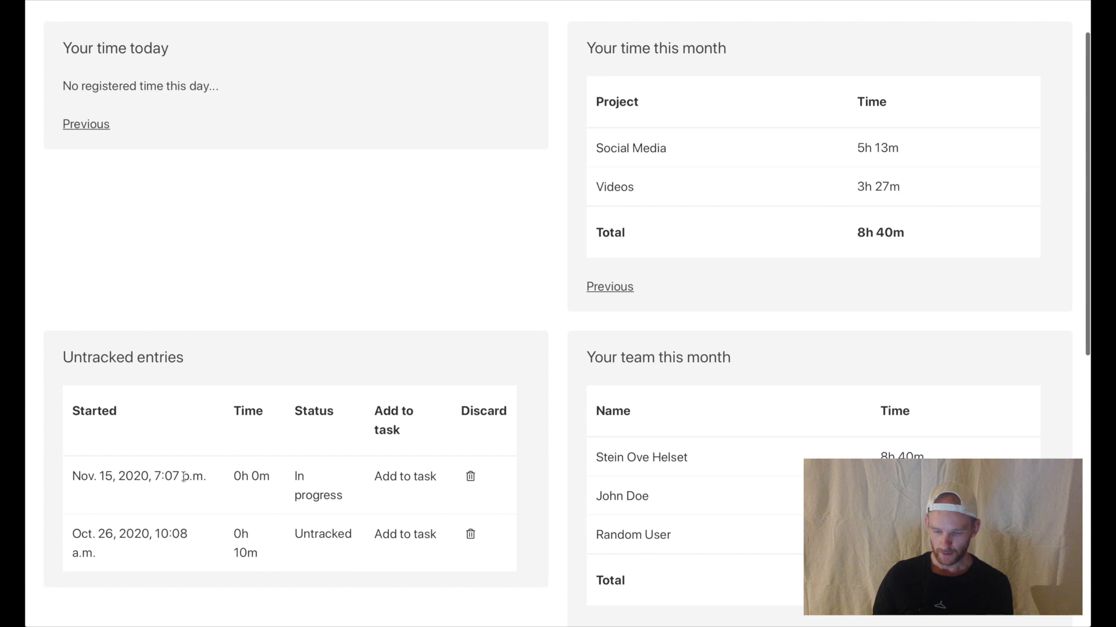
{"action": "left_click_drag", "start_coordinate": [125, 476], "coordinate": [253, 473]}
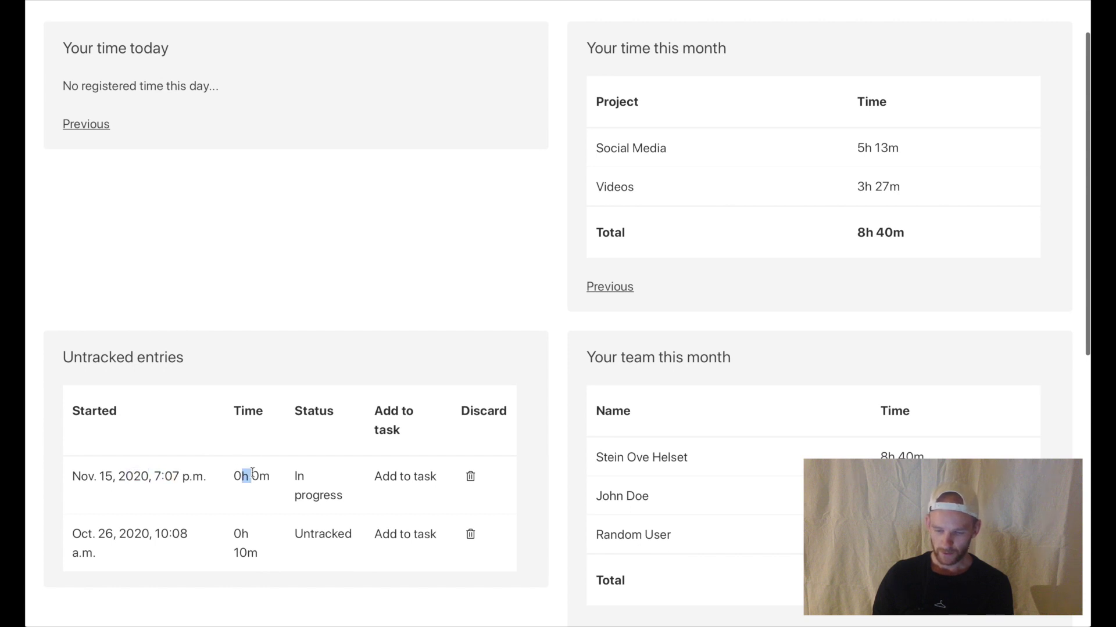
{"action": "left_click", "coordinate": [250, 477]}
{"action": "left_click_drag", "start_coordinate": [335, 498], "coordinate": [297, 479]}
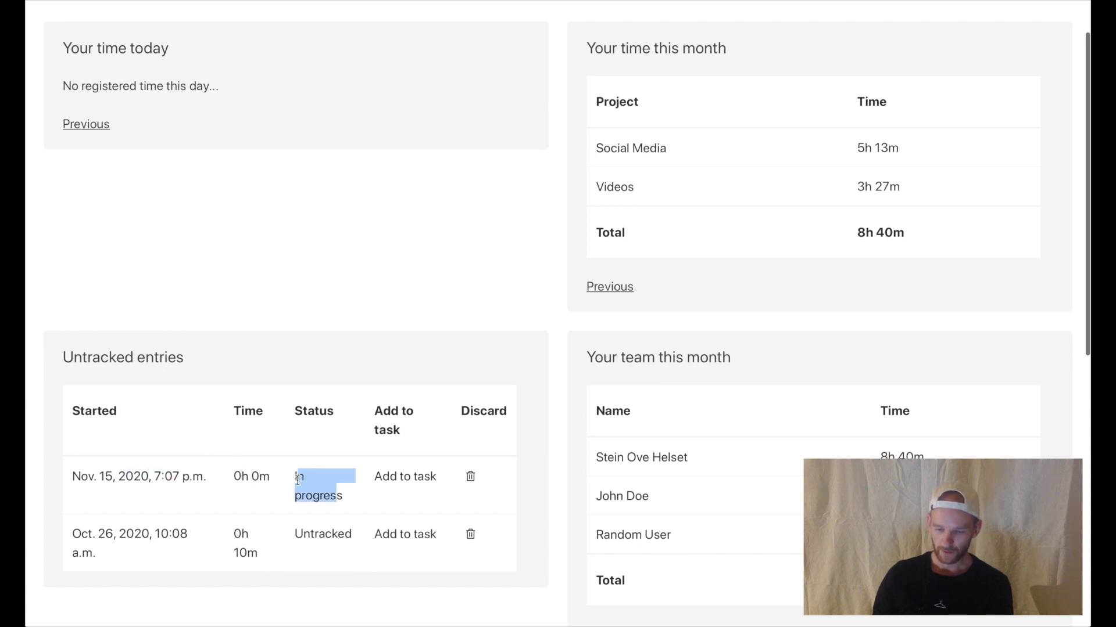
{"action": "left_click", "coordinate": [355, 398]}
{"action": "scroll", "coordinate": [395, 364], "scroll_direction": "up", "scroll_amount": 2}
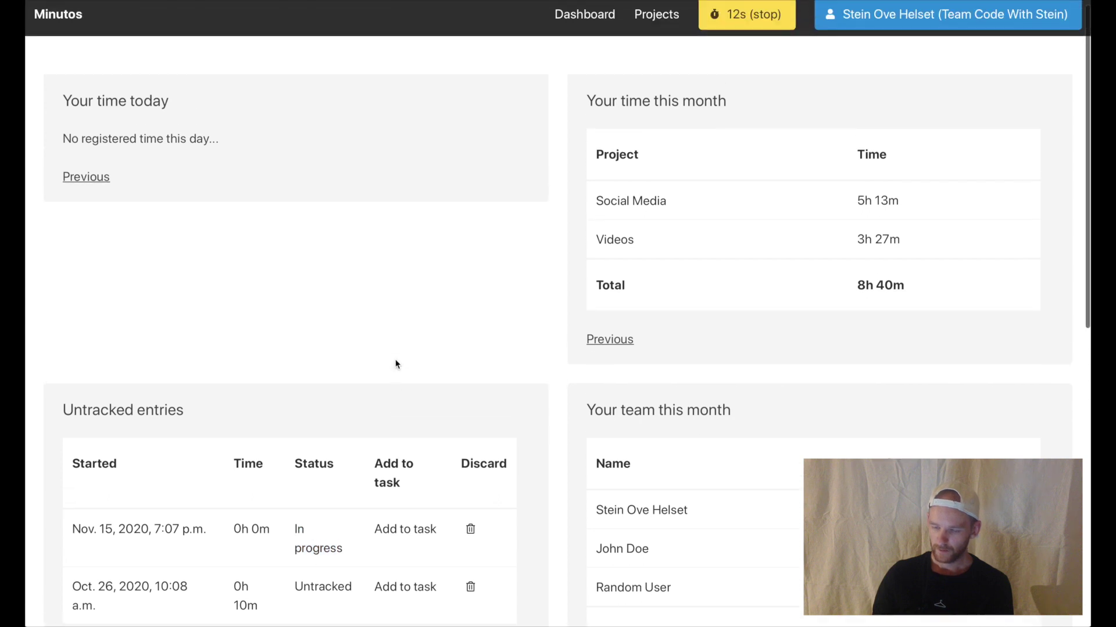
{"action": "left_click", "coordinate": [758, 30]}
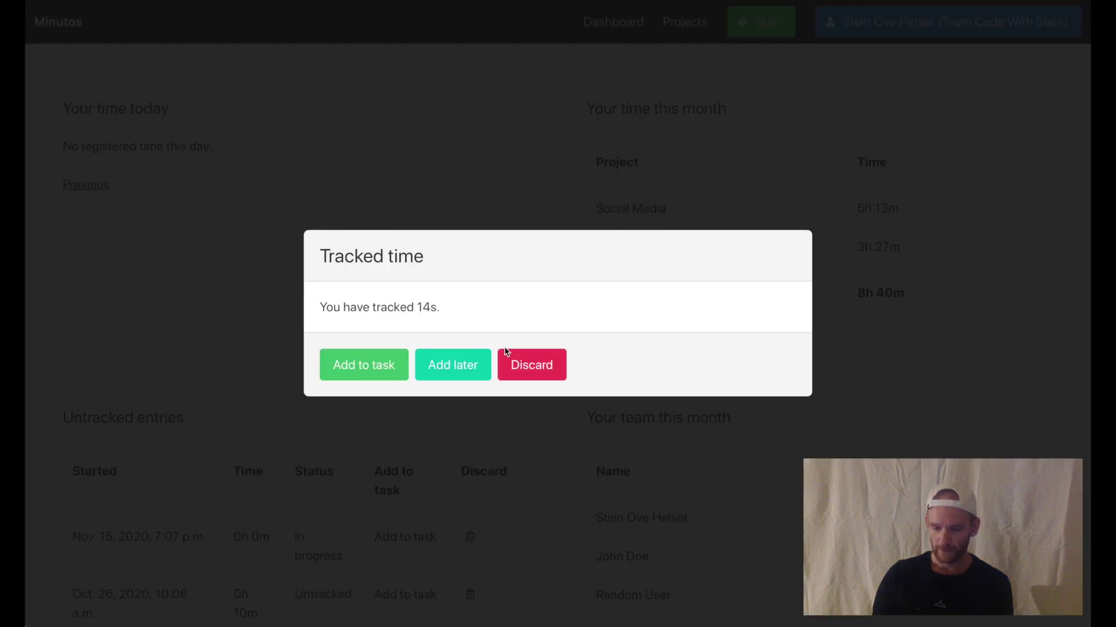
- Add the tracked time as 1 minute to Social Media › Write a new blog post
{"action": "left_click", "coordinate": [372, 372]}
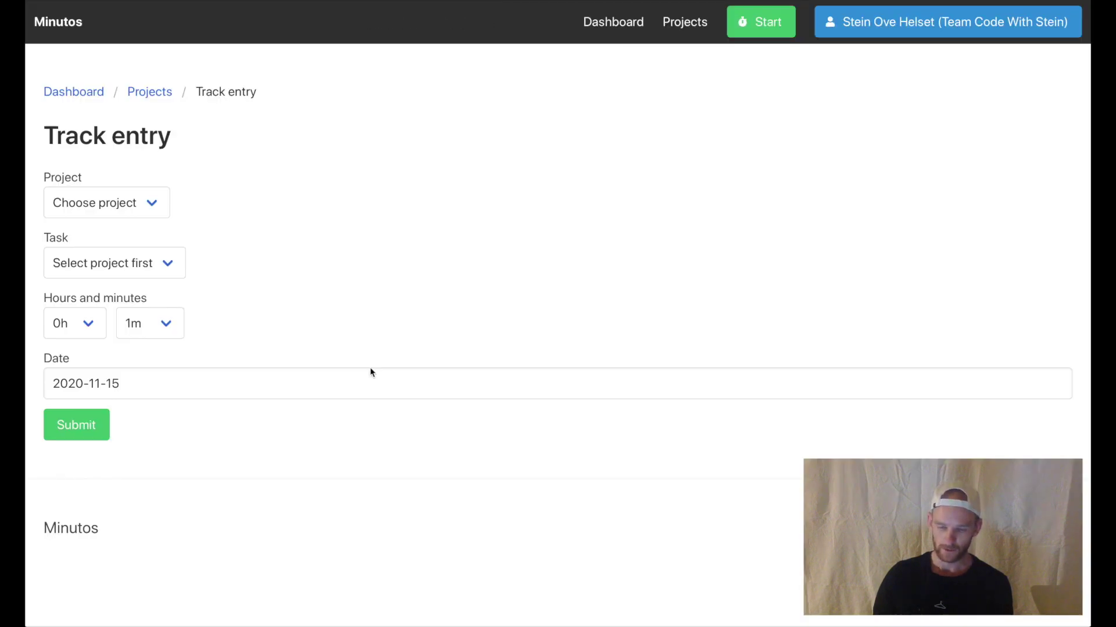
{"action": "left_click_drag", "start_coordinate": [65, 138], "coordinate": [109, 138]}
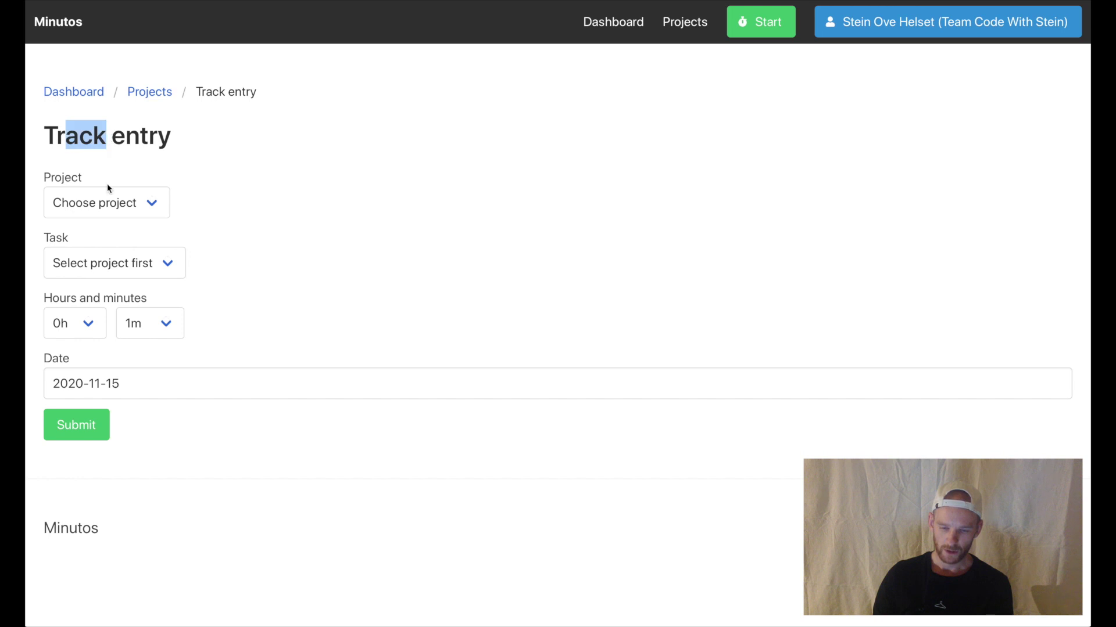
{"action": "left_click", "coordinate": [105, 211]}
{"action": "left_click", "coordinate": [102, 220]}
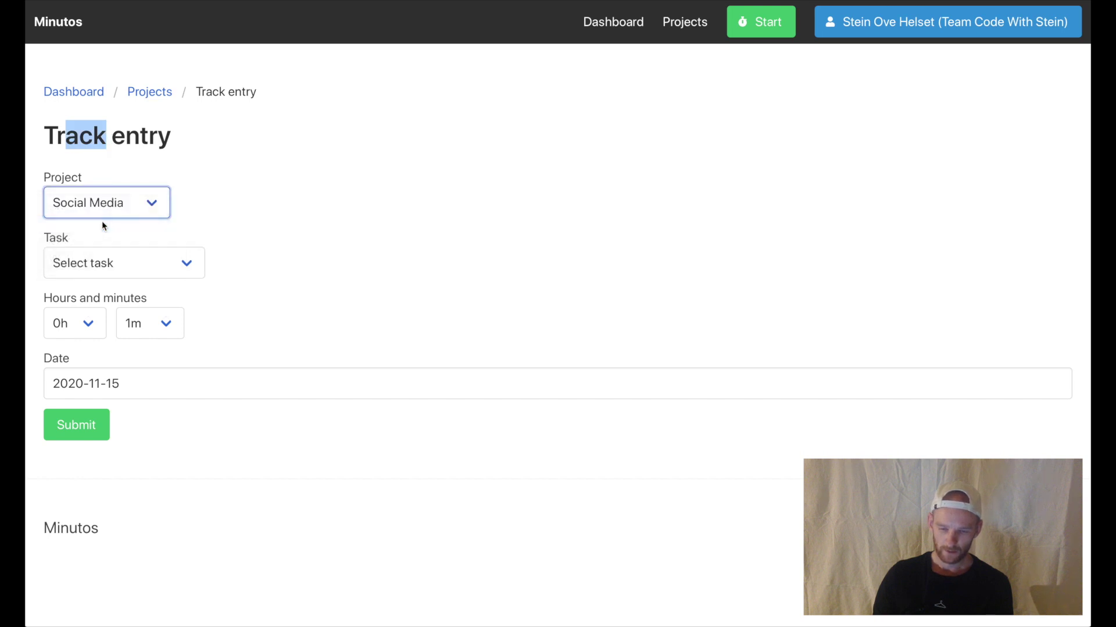
{"action": "left_click", "coordinate": [148, 270]}
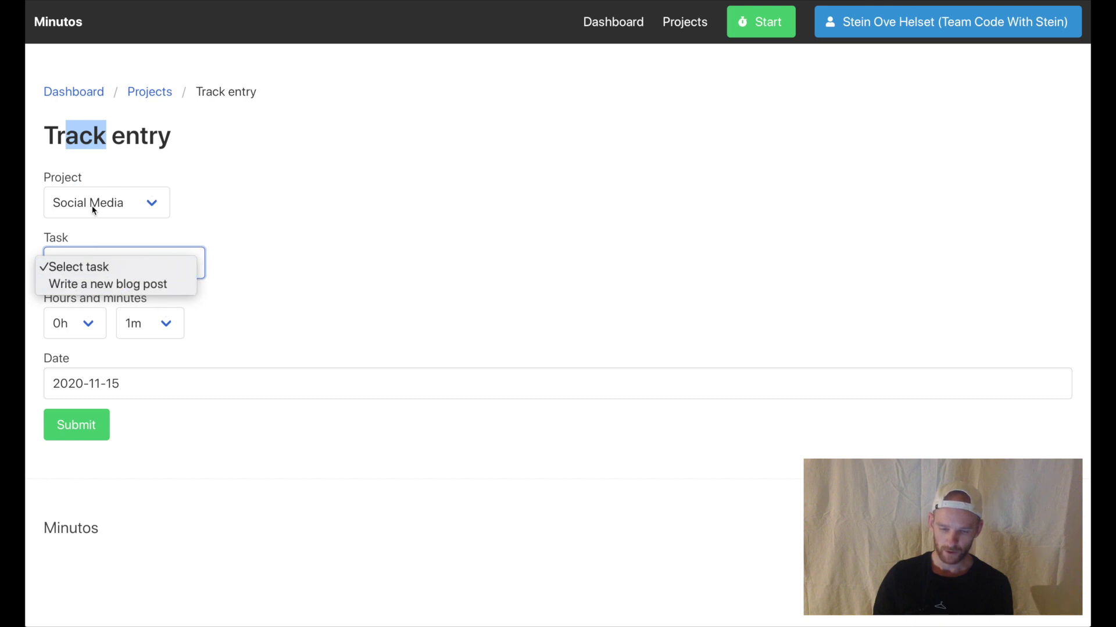
{"action": "left_click", "coordinate": [126, 284]}
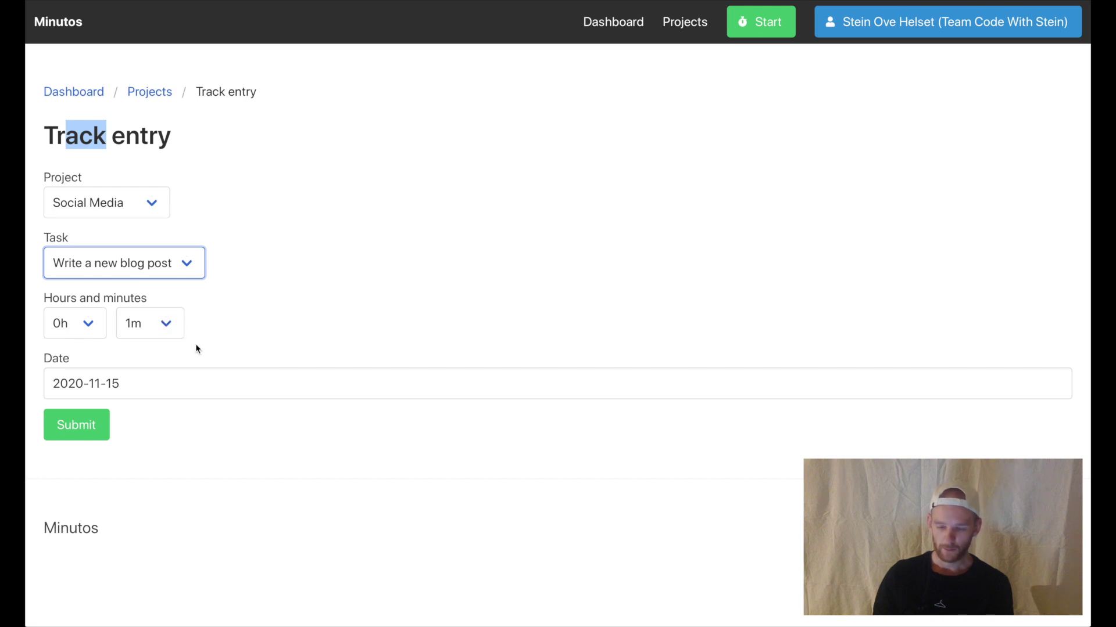
{"action": "left_click", "coordinate": [193, 319]}
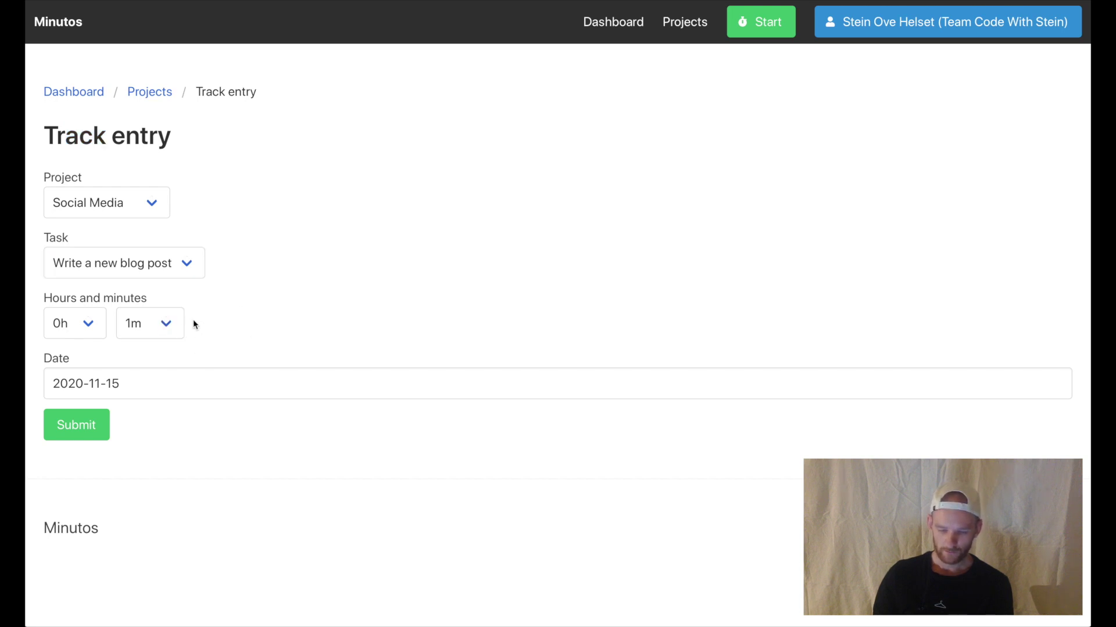
{"action": "left_click", "coordinate": [92, 427]}
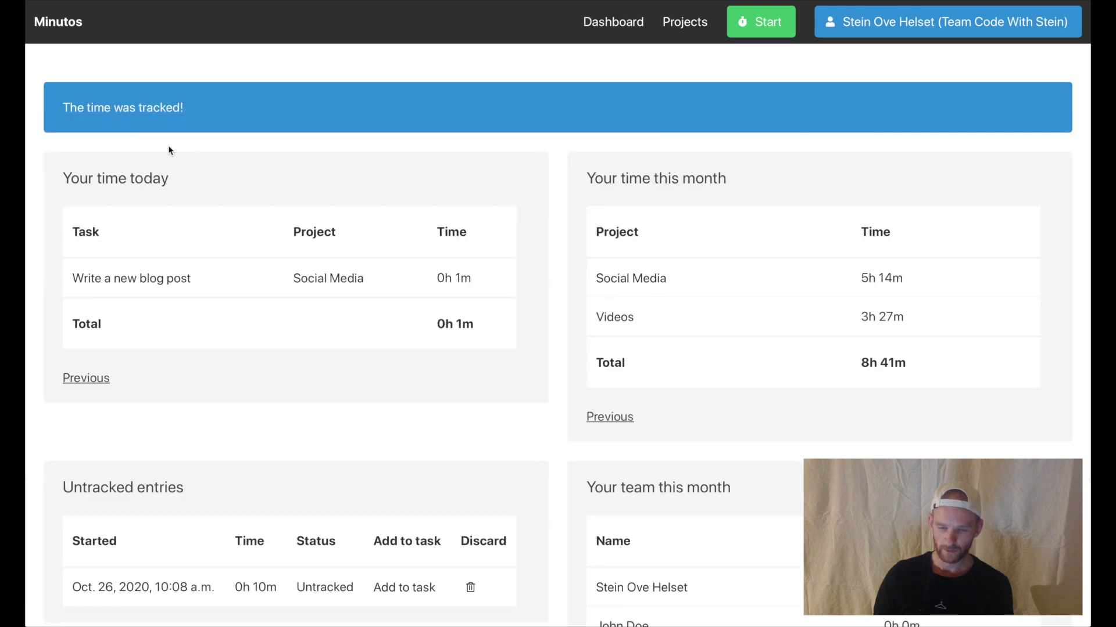
- Review today's new entry and scroll down to the untracked entries list
{"action": "left_click_drag", "start_coordinate": [65, 110], "coordinate": [106, 110]}
{"action": "left_click", "coordinate": [204, 109]}
{"action": "left_click", "coordinate": [109, 108]}
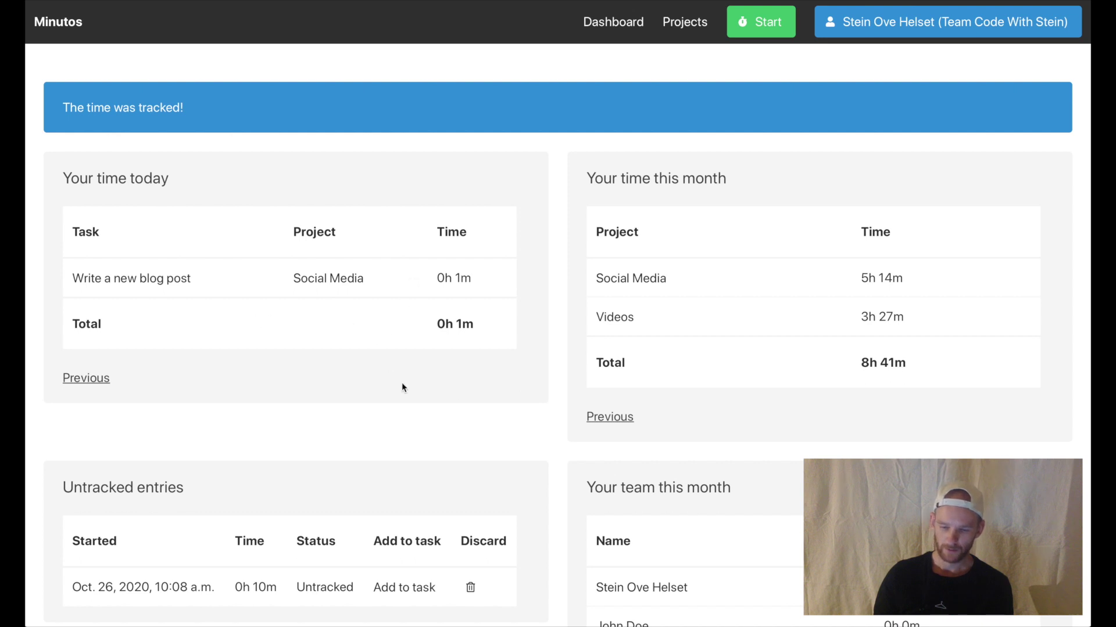
{"action": "scroll", "coordinate": [404, 384], "scroll_direction": "down", "scroll_amount": 3}
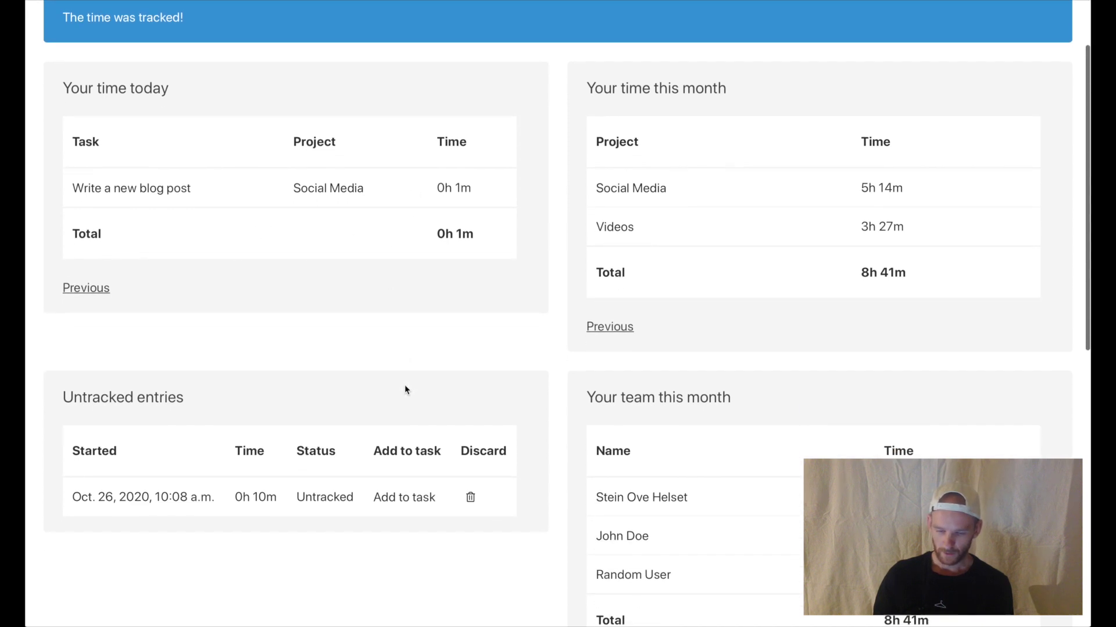
{"action": "scroll", "coordinate": [404, 385], "scroll_direction": "down", "scroll_amount": 1}
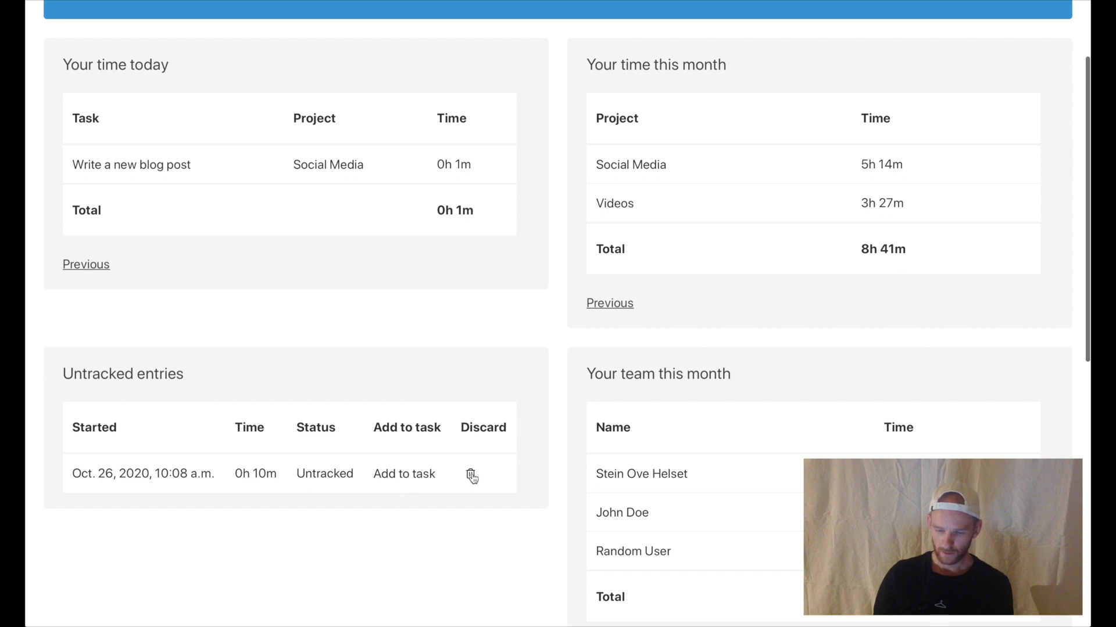
- Assign the 10-minute Oct. 26 untracked entry to Social Media › Write a new blog post
{"action": "left_click", "coordinate": [407, 475]}
{"action": "left_click", "coordinate": [128, 215]}
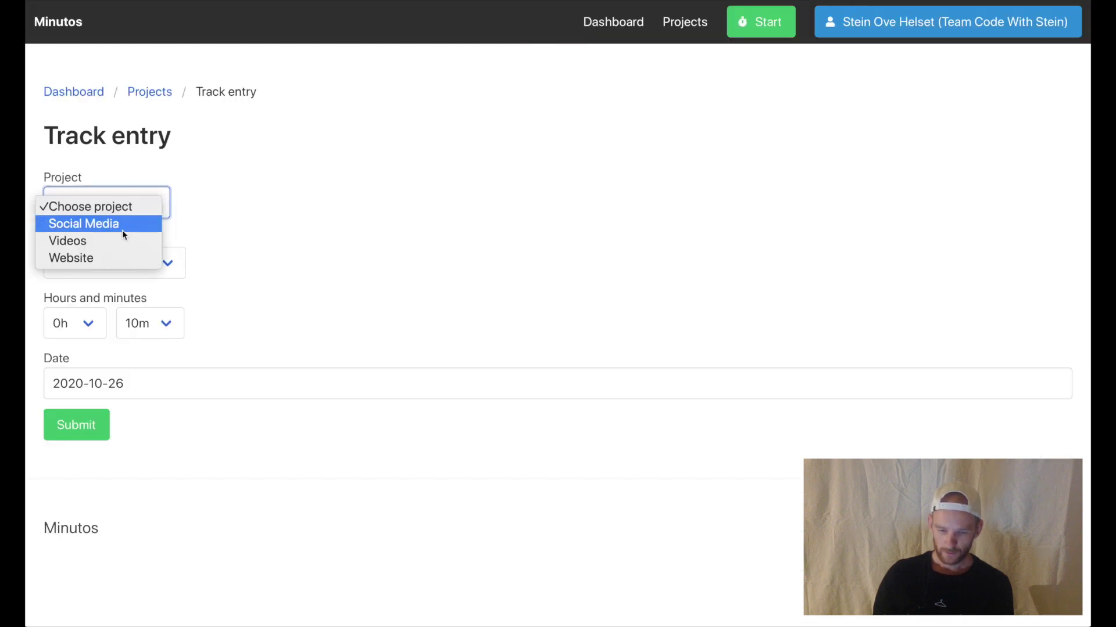
{"action": "left_click", "coordinate": [122, 231]}
{"action": "left_click", "coordinate": [99, 259]}
{"action": "left_click", "coordinate": [99, 284]}
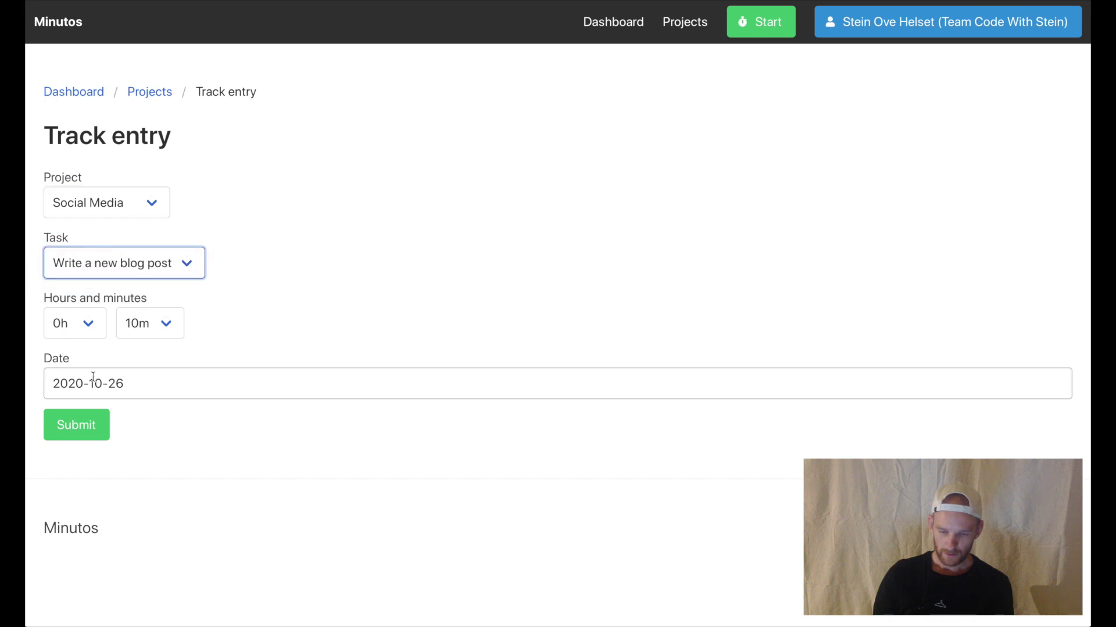
{"action": "left_click_drag", "start_coordinate": [141, 384], "coordinate": [39, 384]}
{"action": "left_click", "coordinate": [131, 384]}
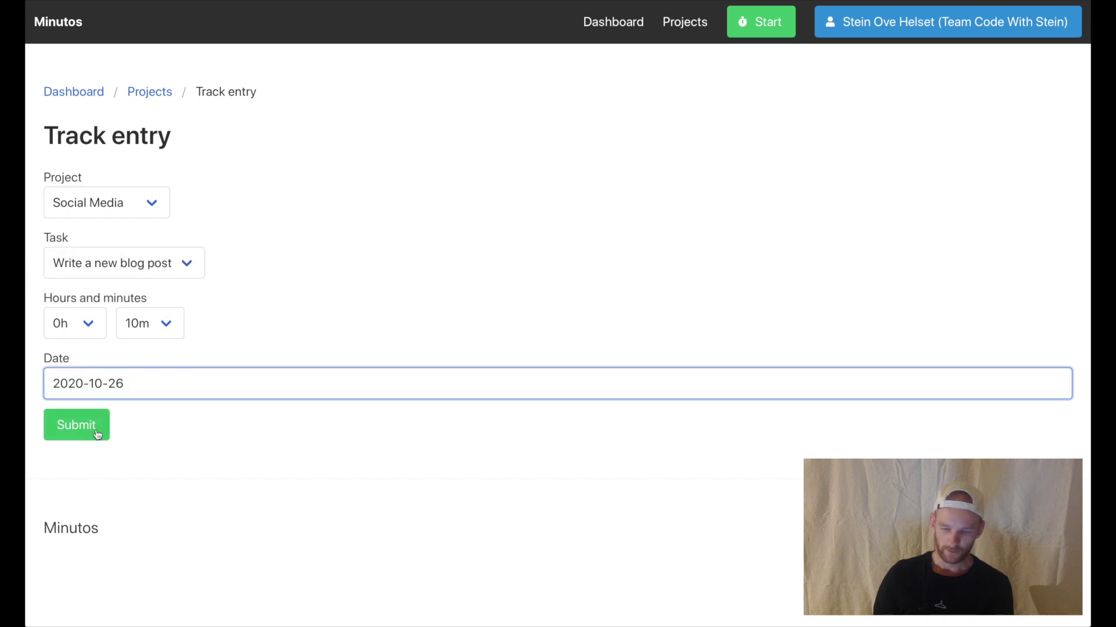
{"action": "left_click", "coordinate": [76, 437]}
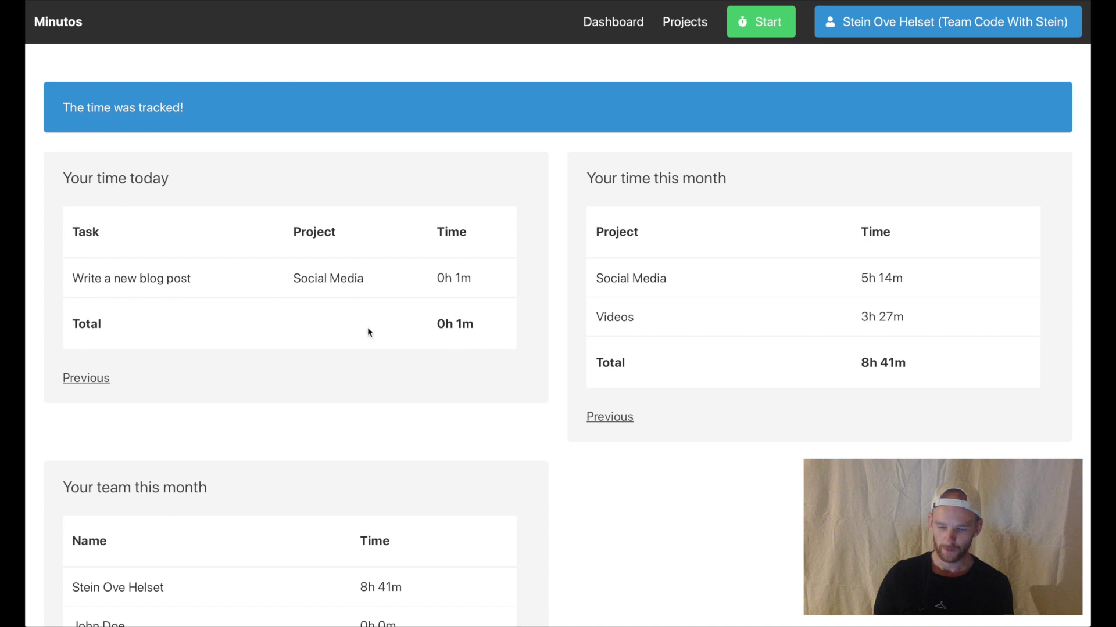
- Switch the monthly table to 2020.10: Social Media 5h 53m, Videos 7h 15m
{"action": "left_click", "coordinate": [613, 418]}
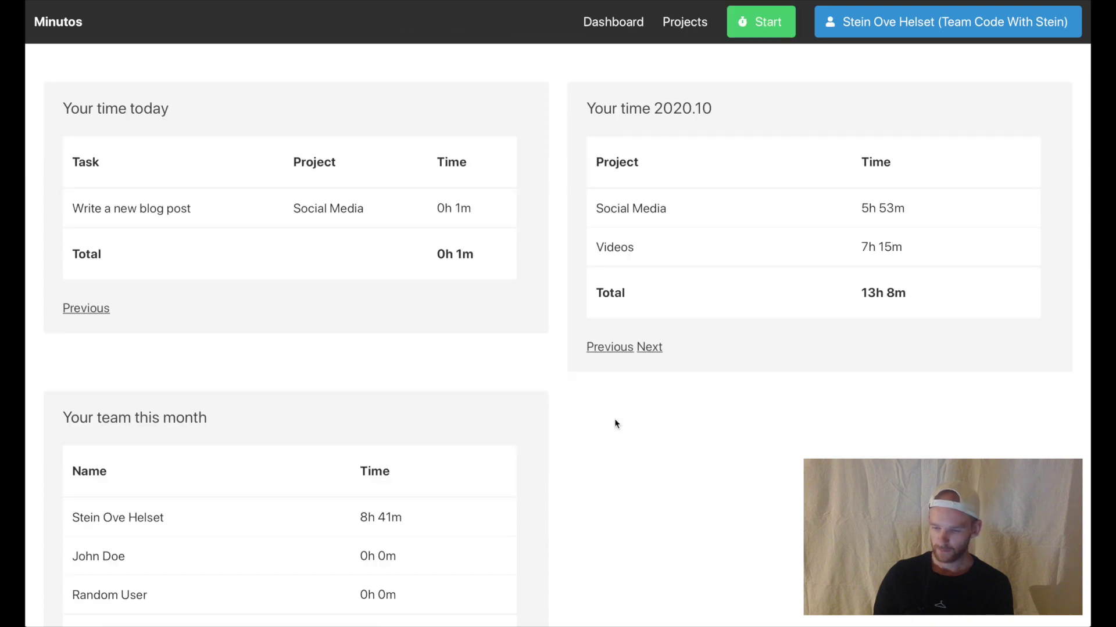